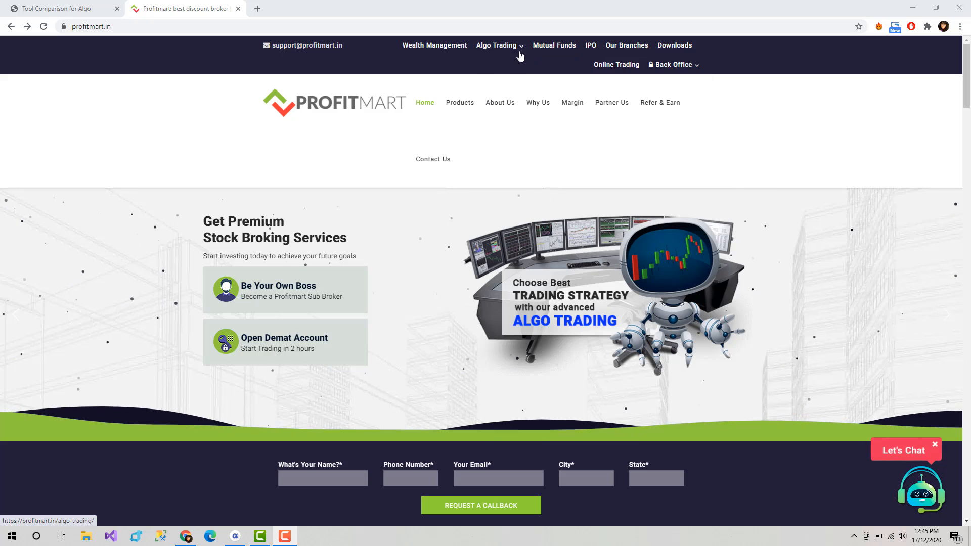
Step: Open Profitmart's APIBridge page, its FAQs, and the linked mycoder.pro help center for free strategies
mouse_move(512, 51)
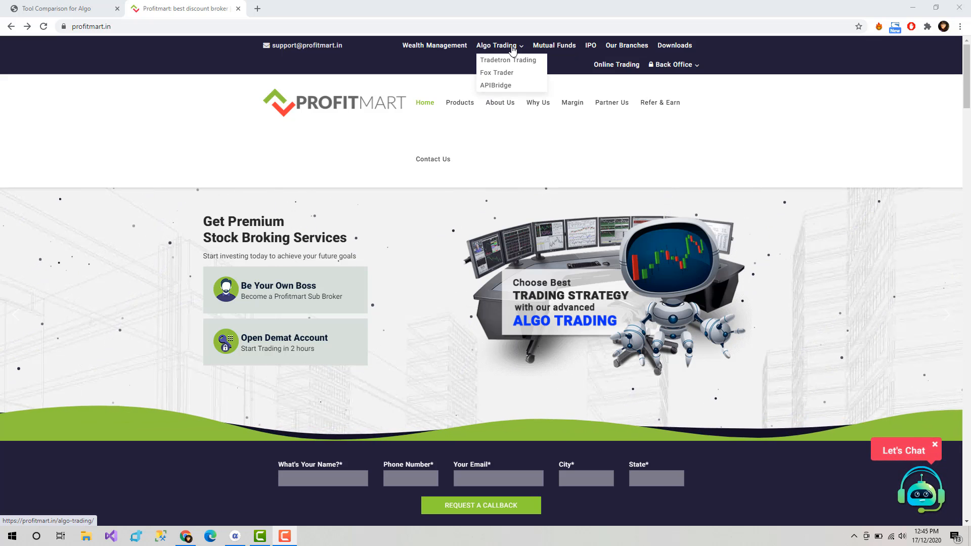
click(499, 86)
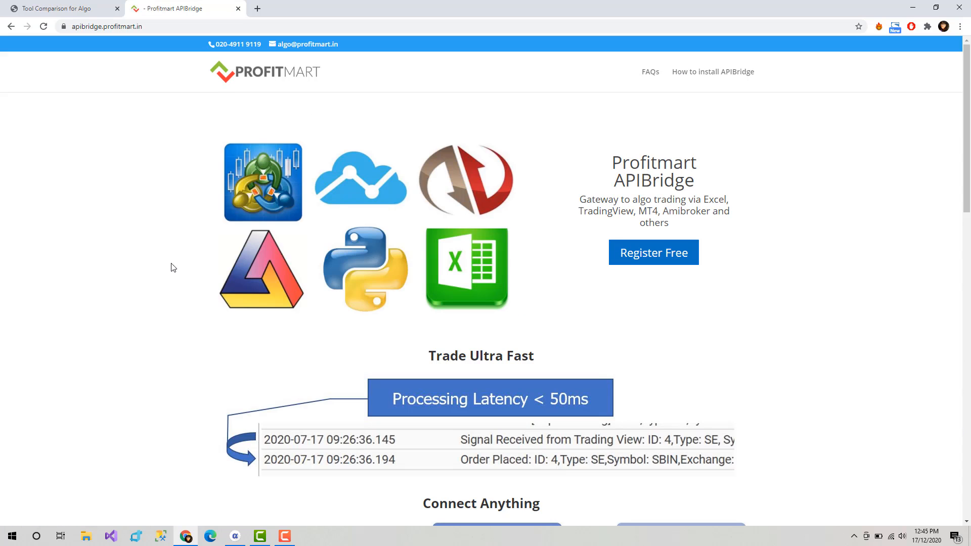
click(650, 75)
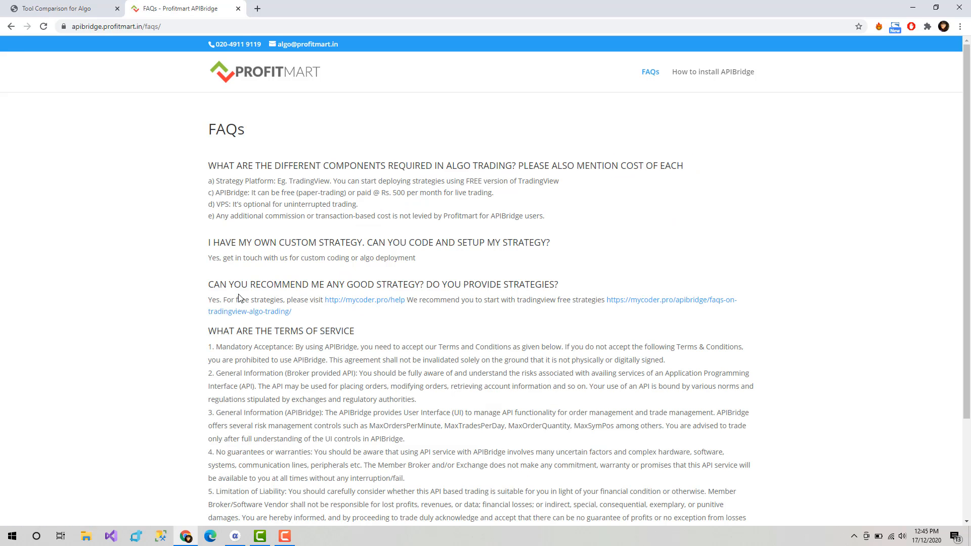
click(359, 305)
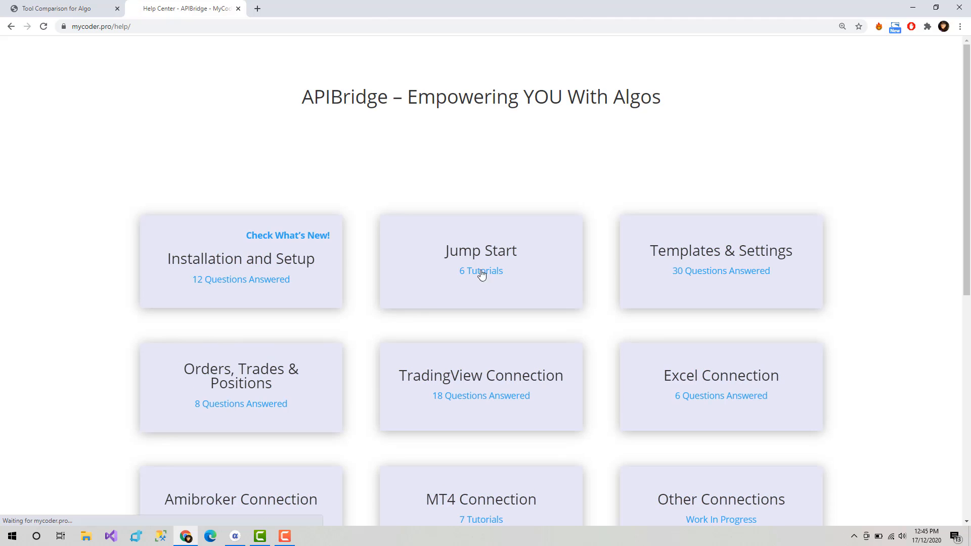
Step: Open the Excel Connection help section and its article "Jump Start System Trading With Excel"
drag(964, 117, 966, 140)
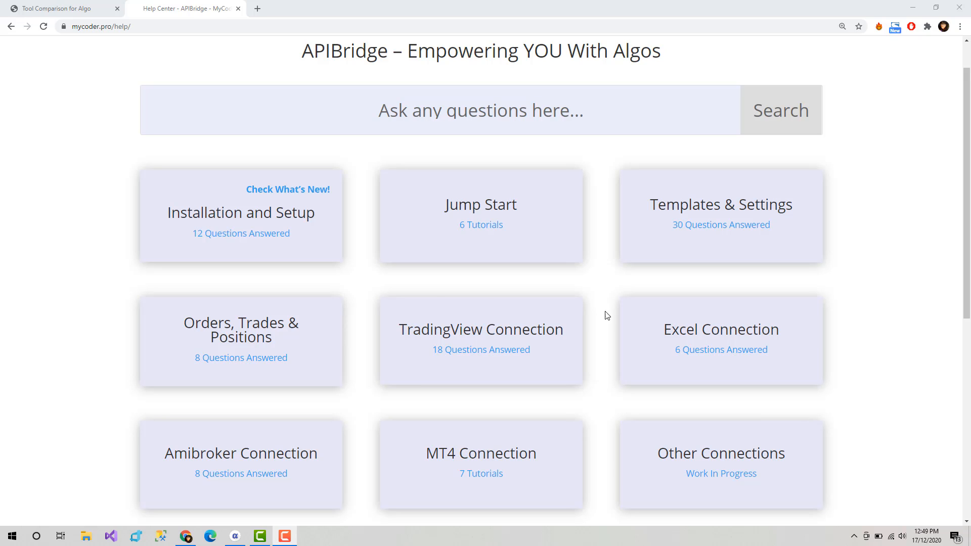
click(702, 333)
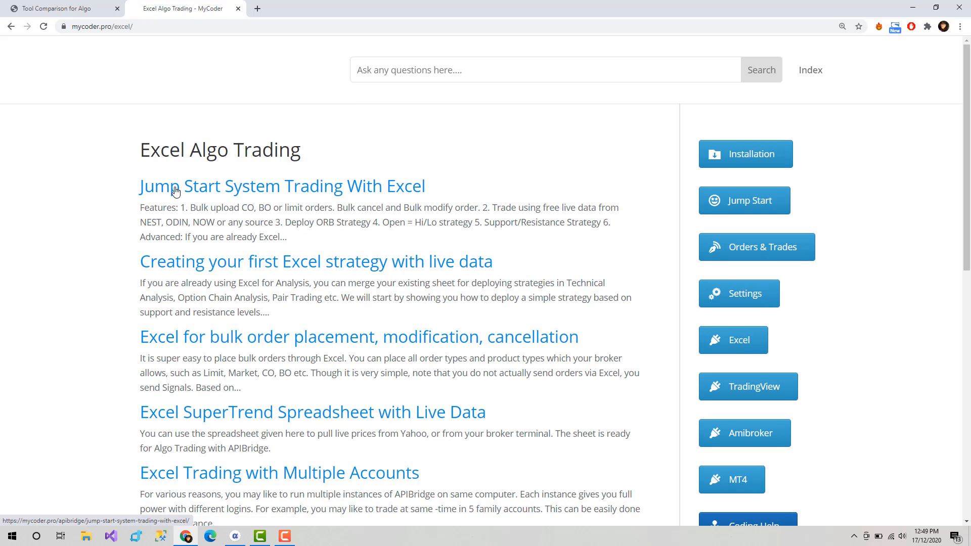
click(310, 194)
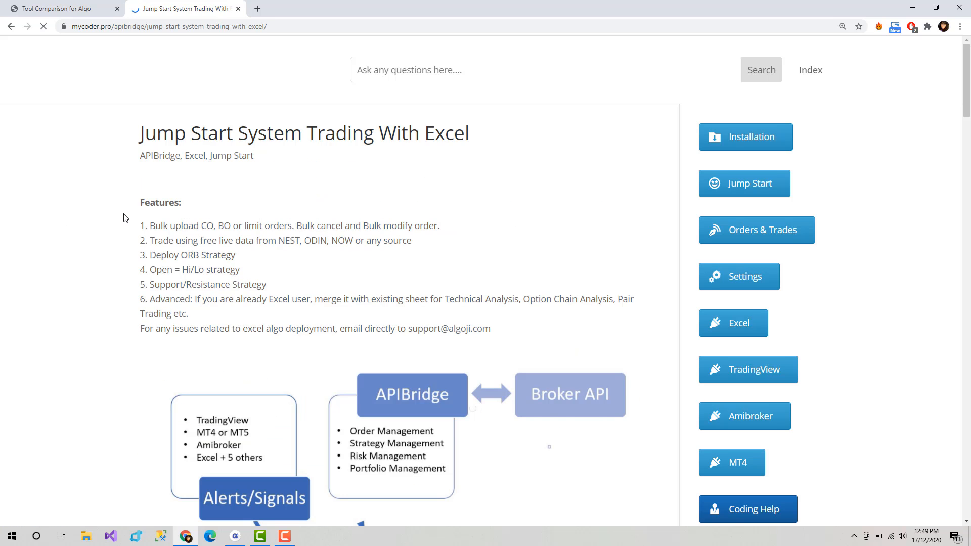
Step: Download Excel Plugin.zip from the setup files link in Step 1 of the Excel extension instructions
drag(968, 101, 966, 158)
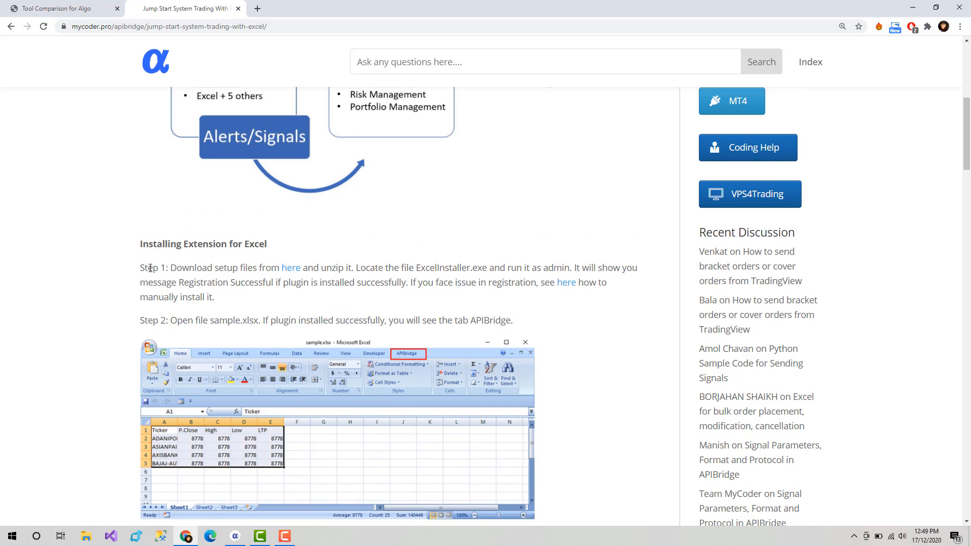
click(291, 273)
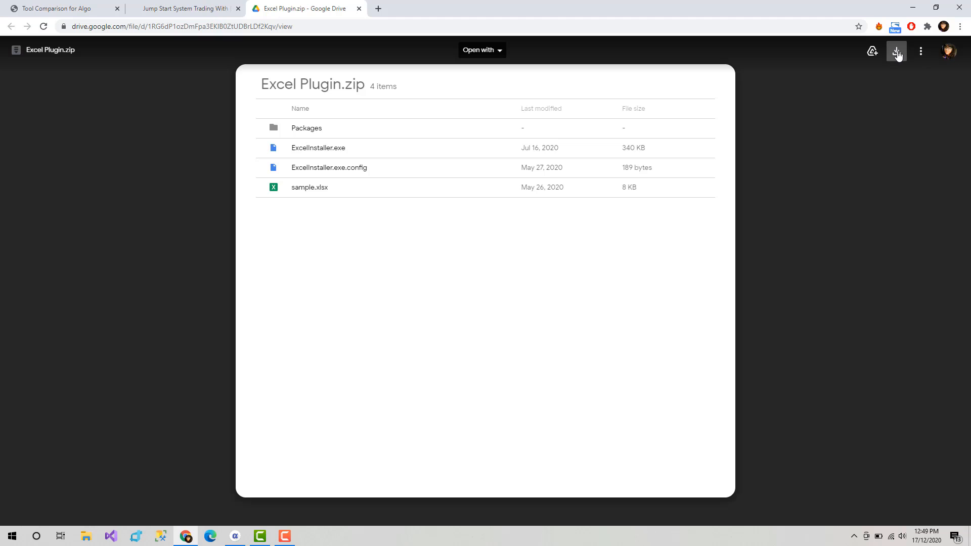
click(896, 52)
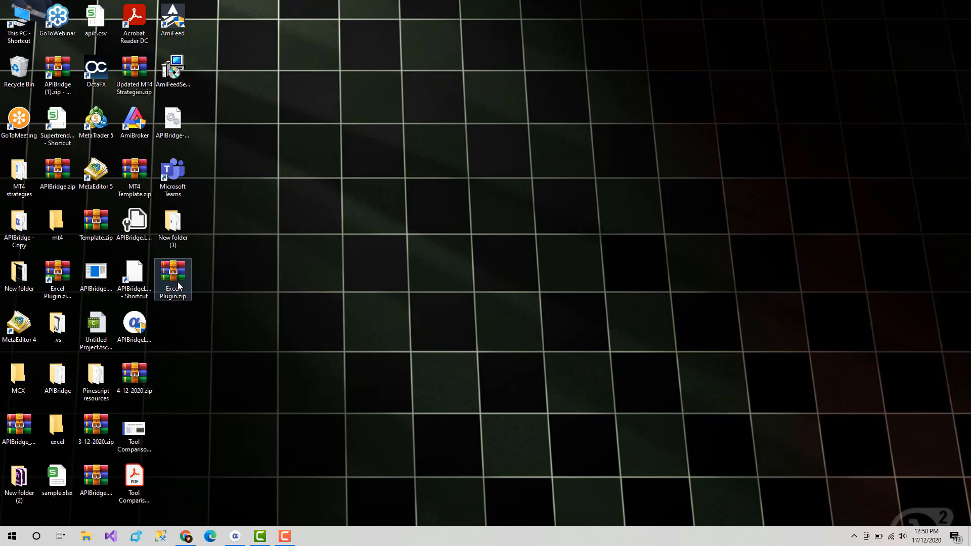
Step: Extract Excel Plugin.zip from the desktop into the Desktop\Excel Plugin folder with the default extraction options
click(178, 286)
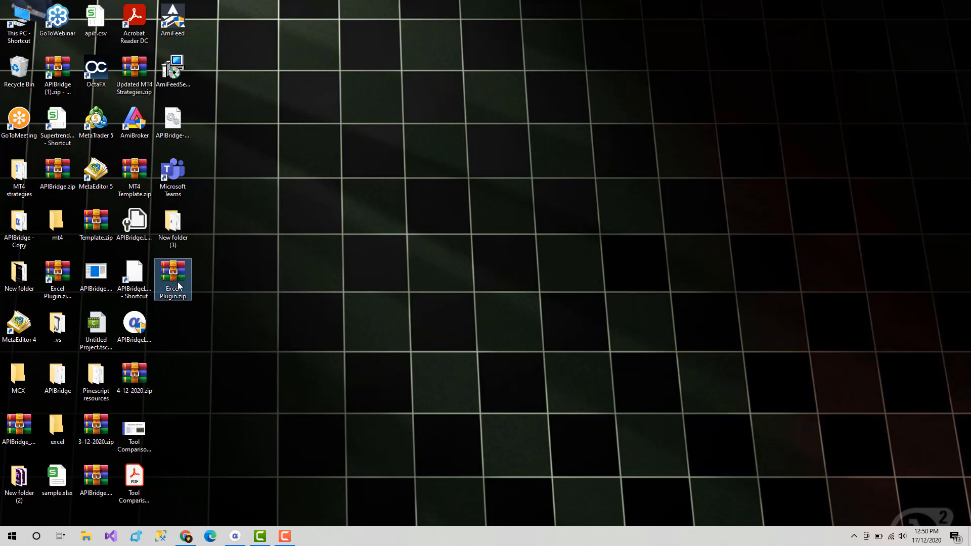
right_click(177, 286)
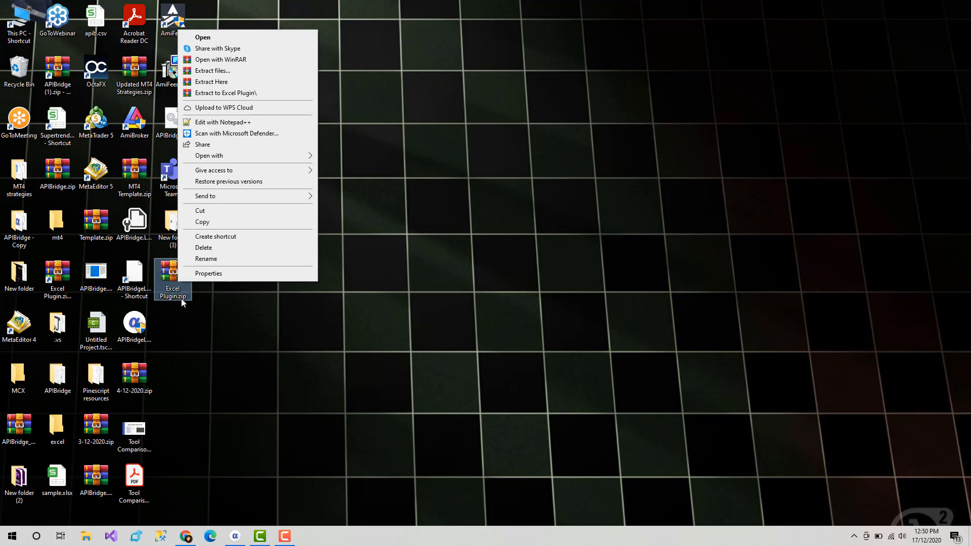
click(190, 320)
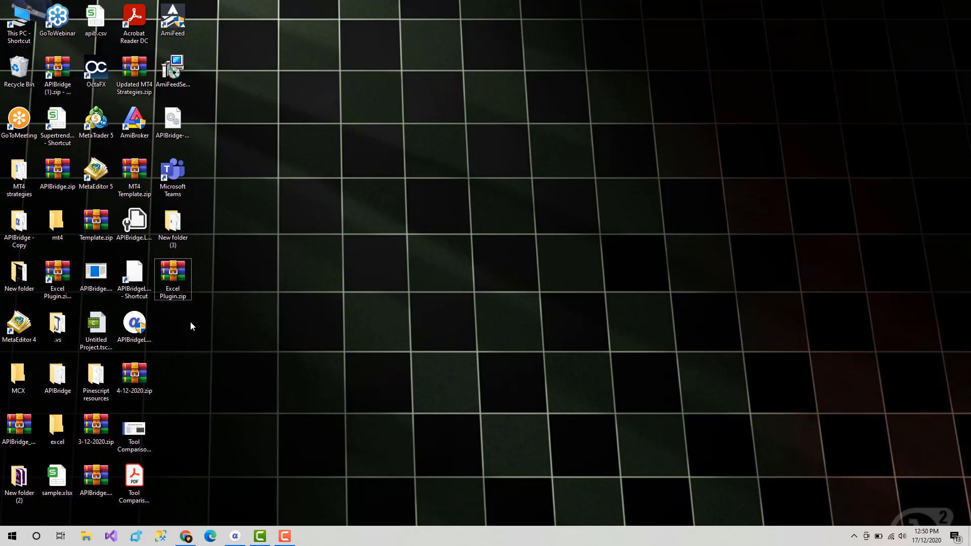
right_click(178, 286)
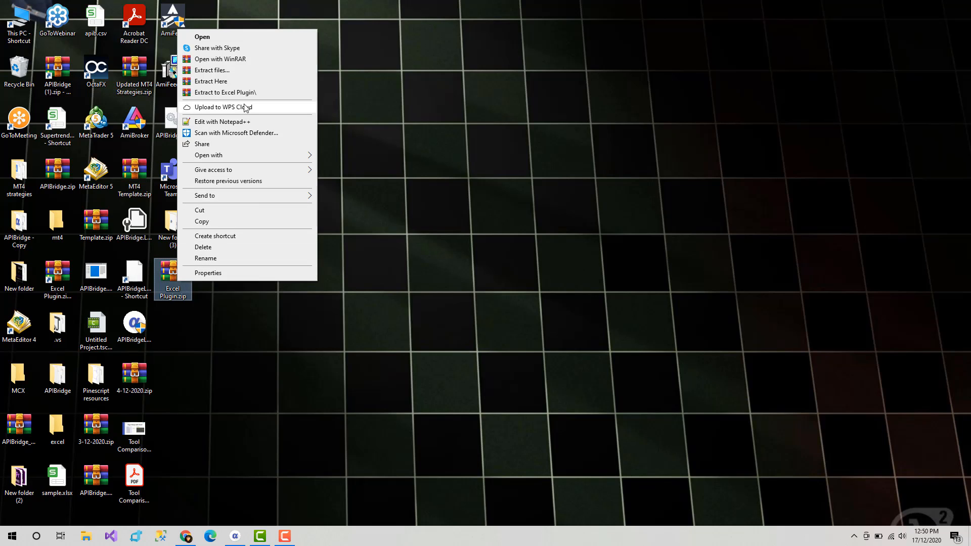
click(251, 72)
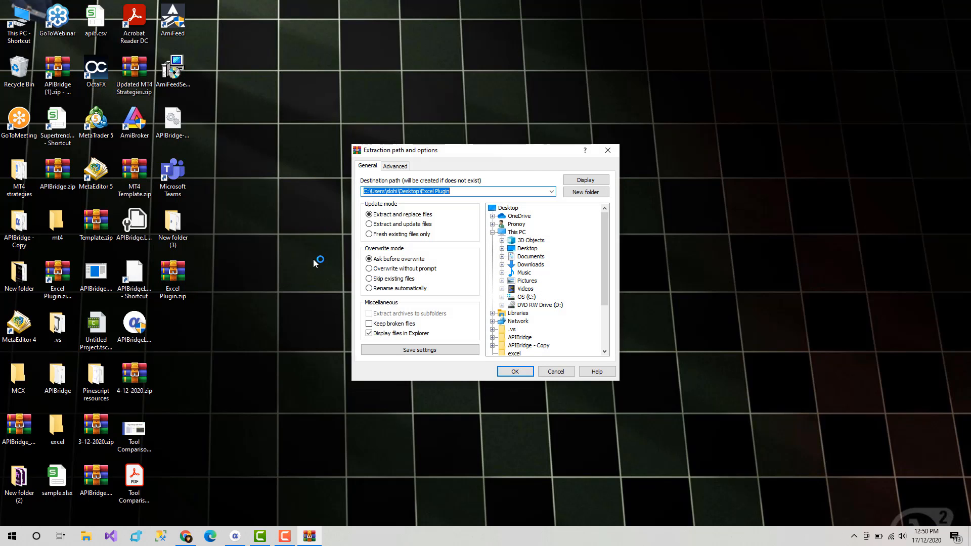
click(515, 371)
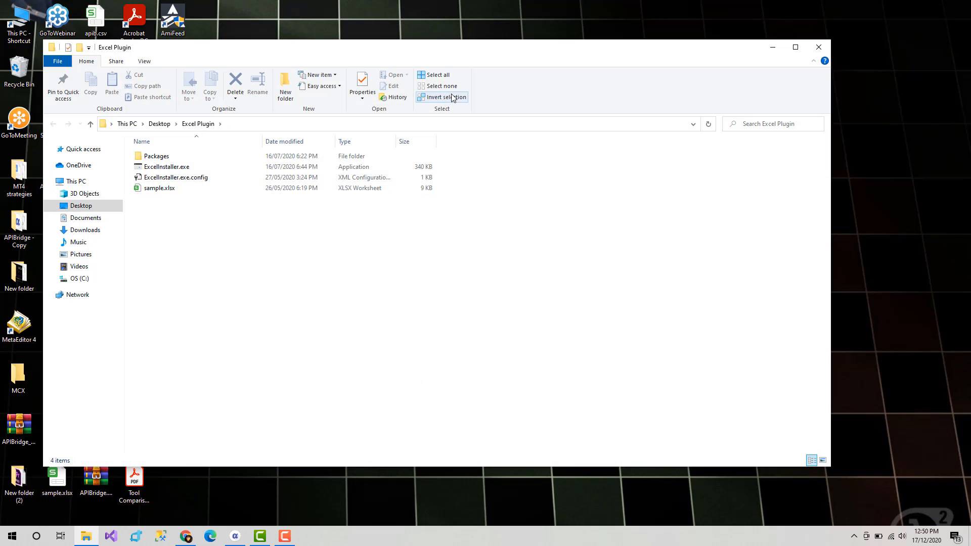
Step: Run ExcelInstaller.exe from the Excel Plugin folder, register the plugin, and close the setup dialog
drag(447, 56, 565, 59)
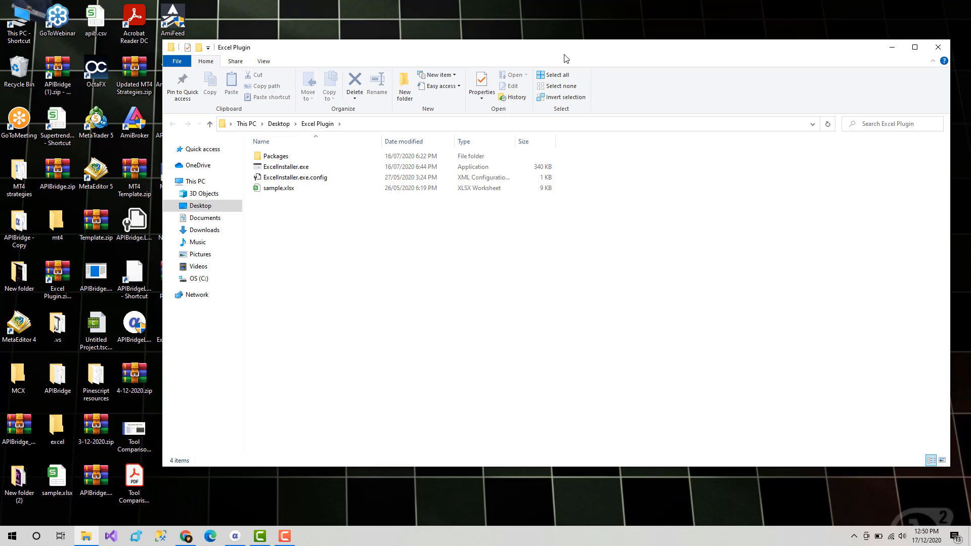
double_click(296, 170)
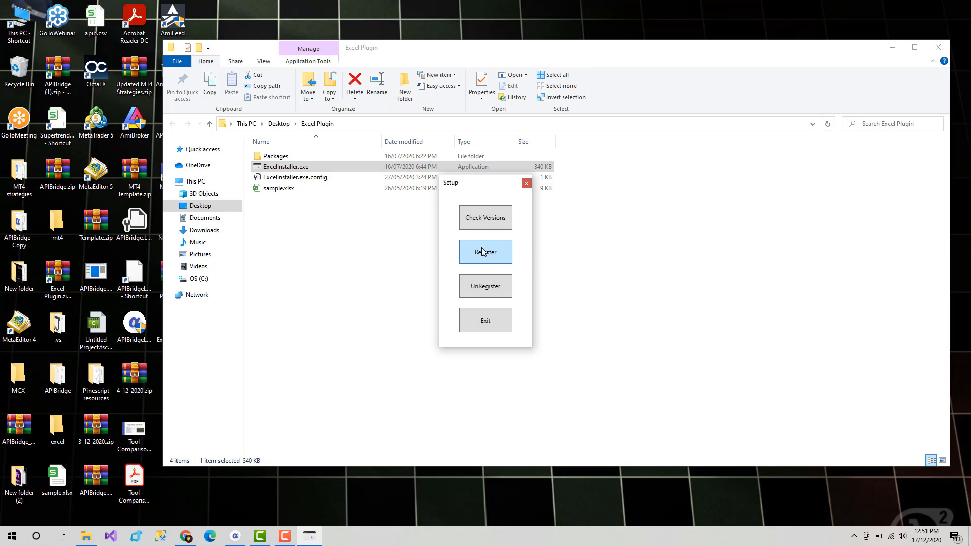
click(481, 251)
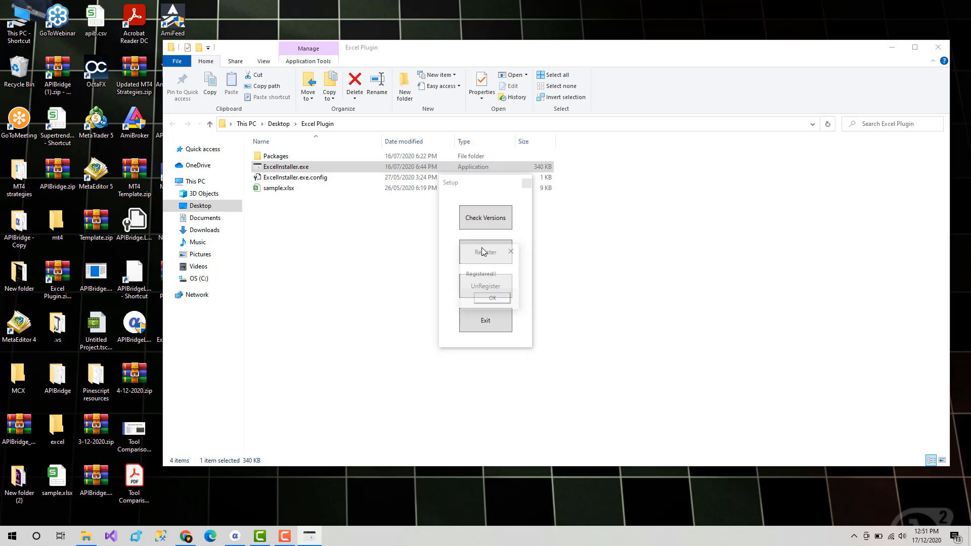
click(493, 299)
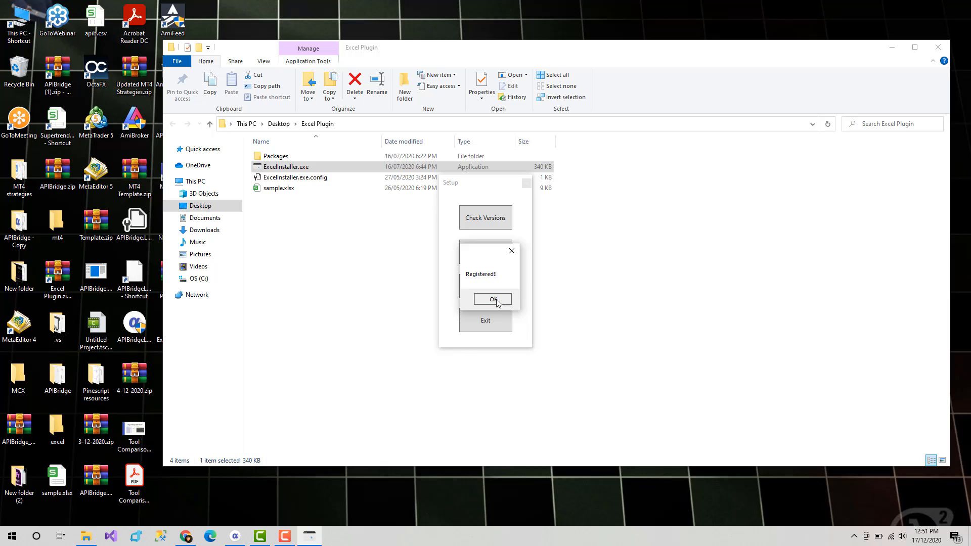
click(526, 184)
Step: Open sample.xlsx with Excel, dismiss the privacy notice, and enable editing of the protected workbook
click(281, 191)
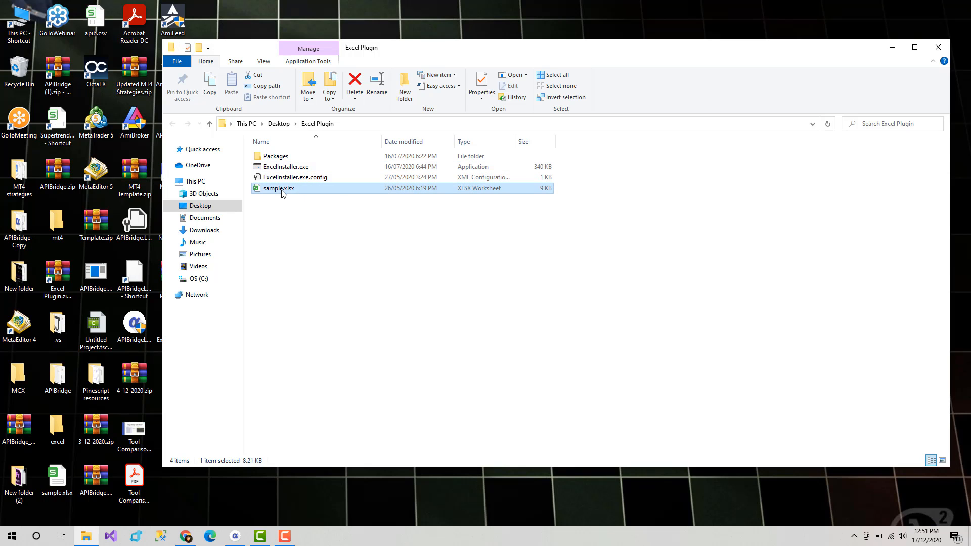
right_click(283, 193)
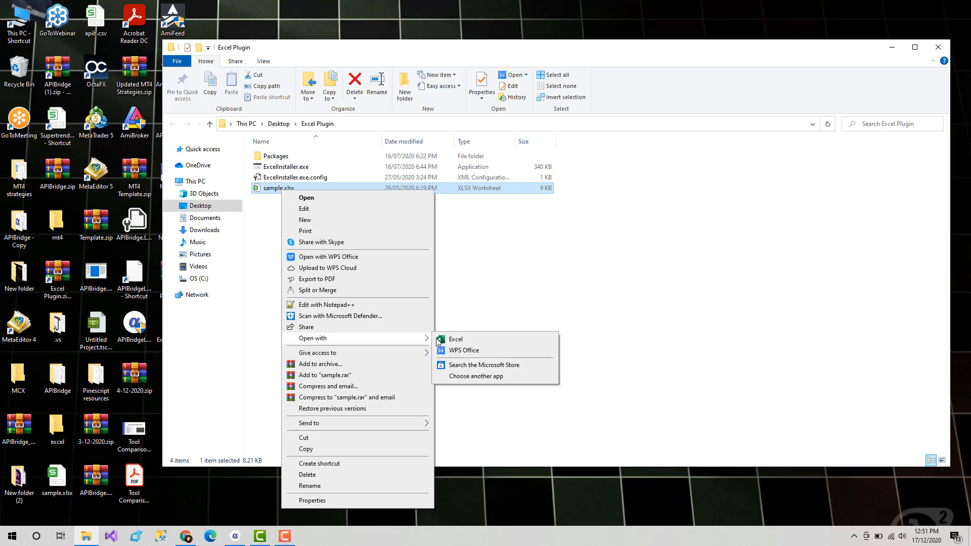
click(448, 339)
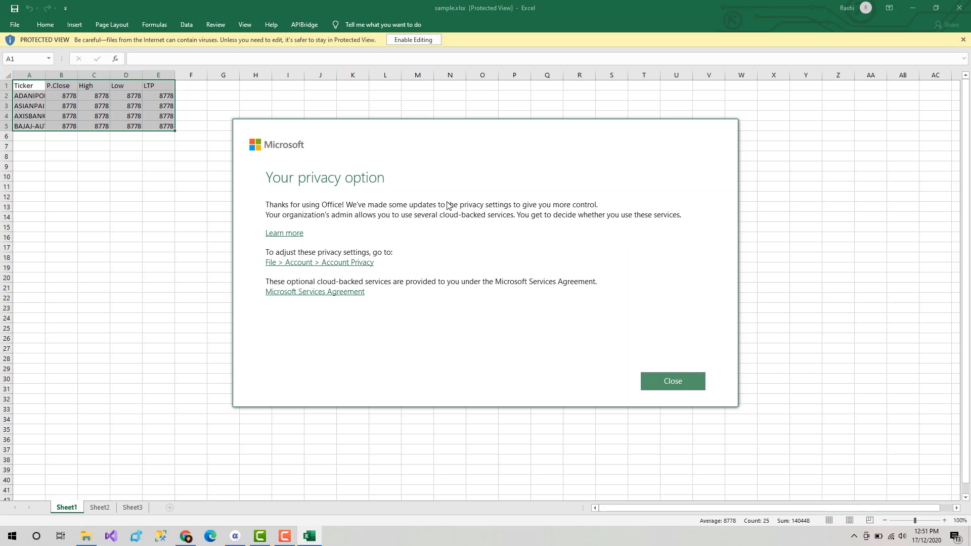
click(686, 377)
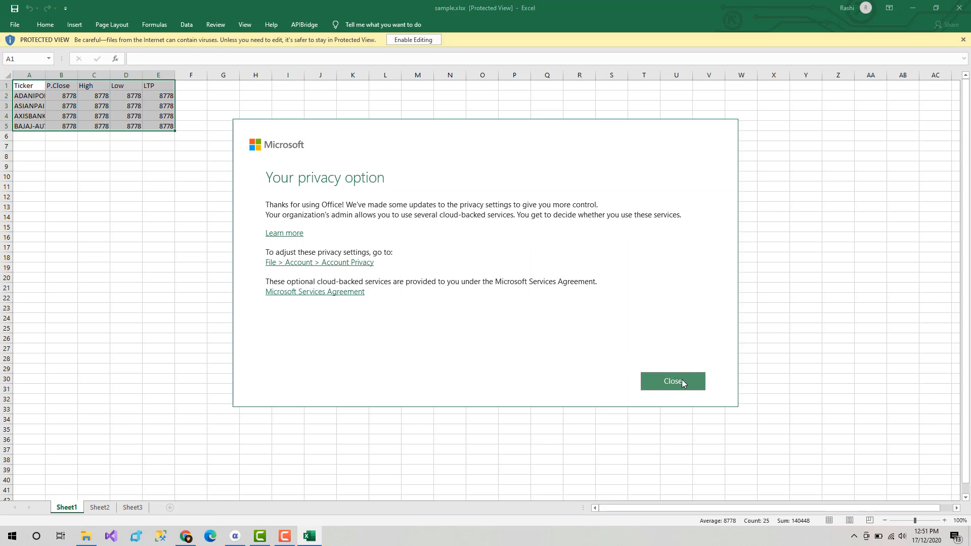
click(414, 41)
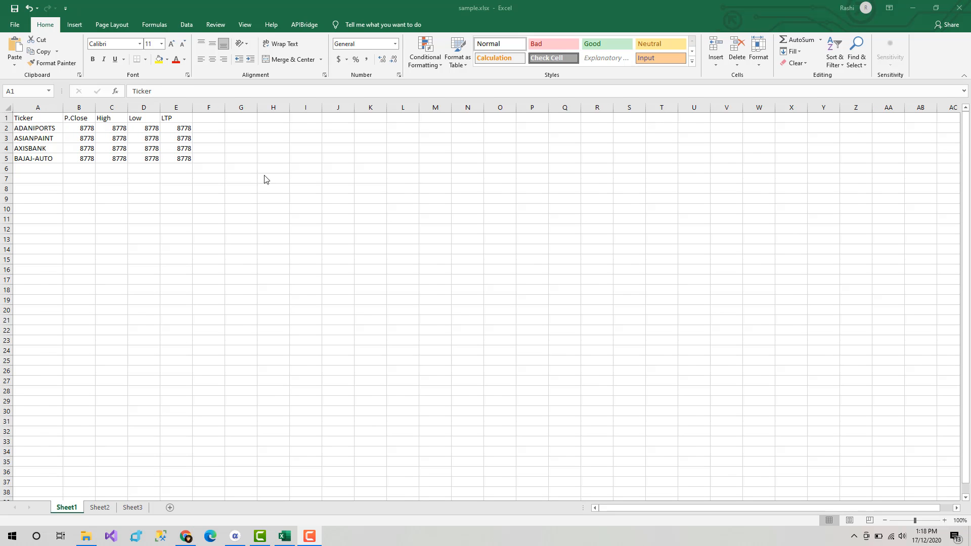
Step: Set up APIBridge signals for the ticker table on Sheet1 and return to the APIBridge commands
click(303, 25)
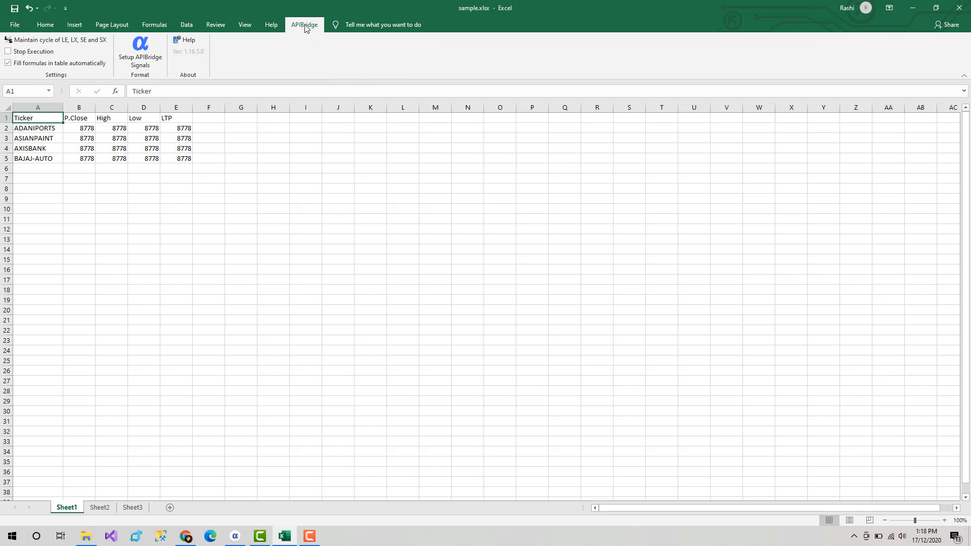
click(153, 63)
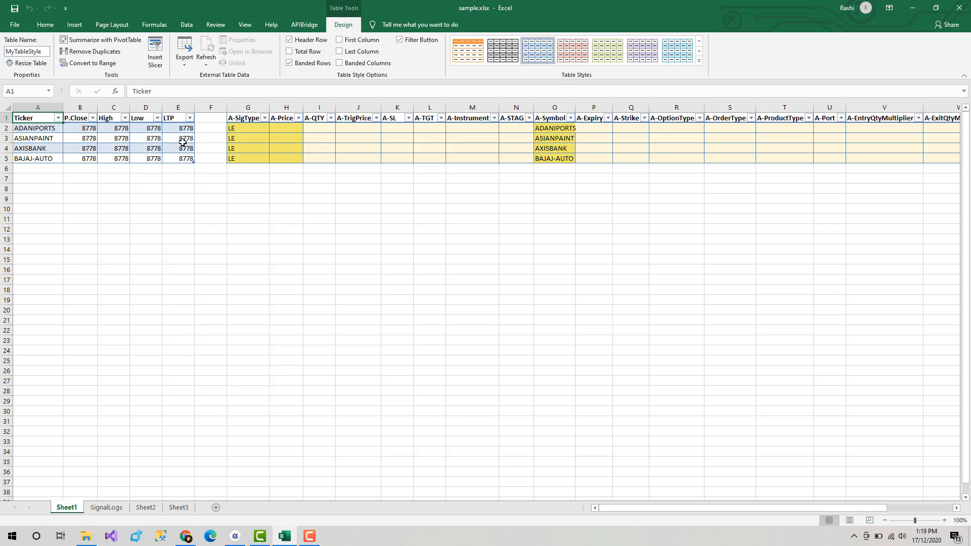
click(301, 26)
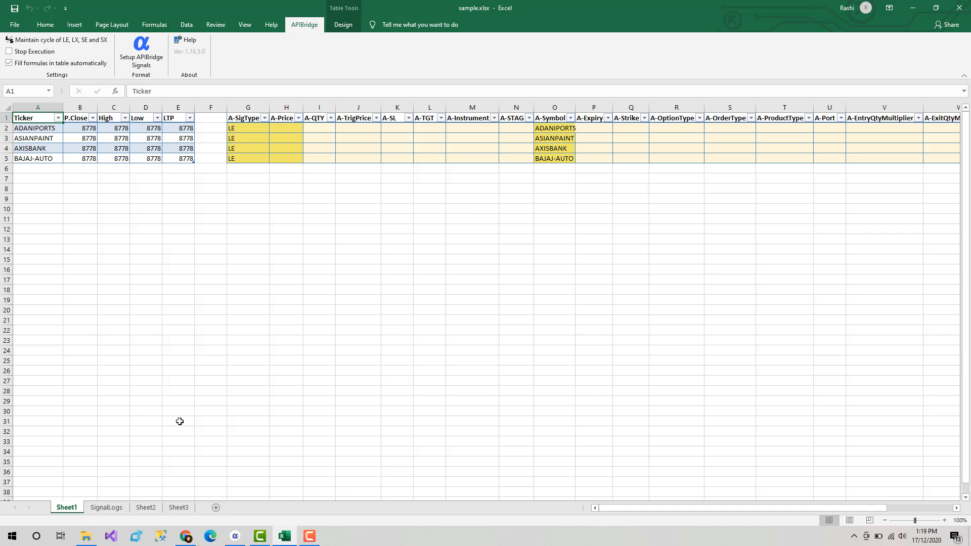
Step: Switch to Profitmart APIBridge and add a new symbol settings row with the input symbol ADANIPORTS
click(242, 537)
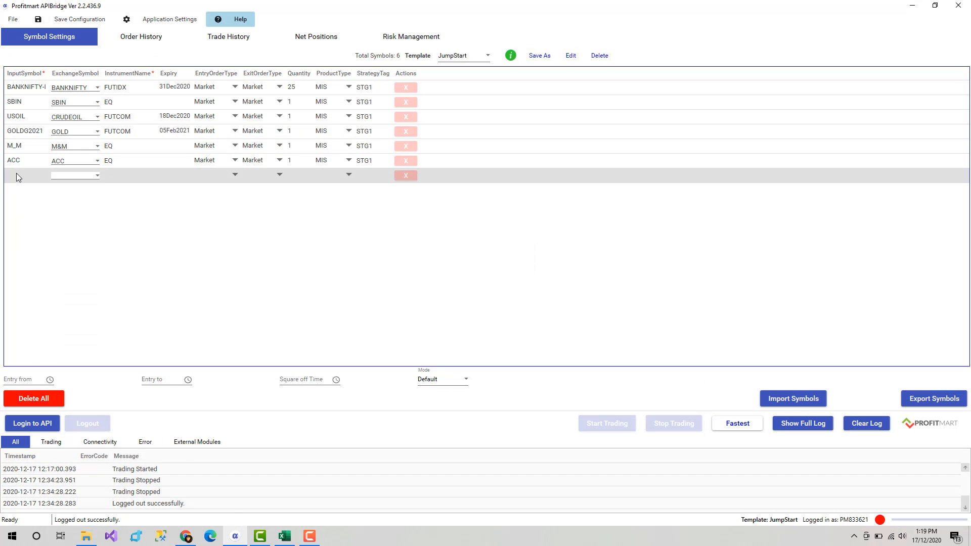
click(285, 536)
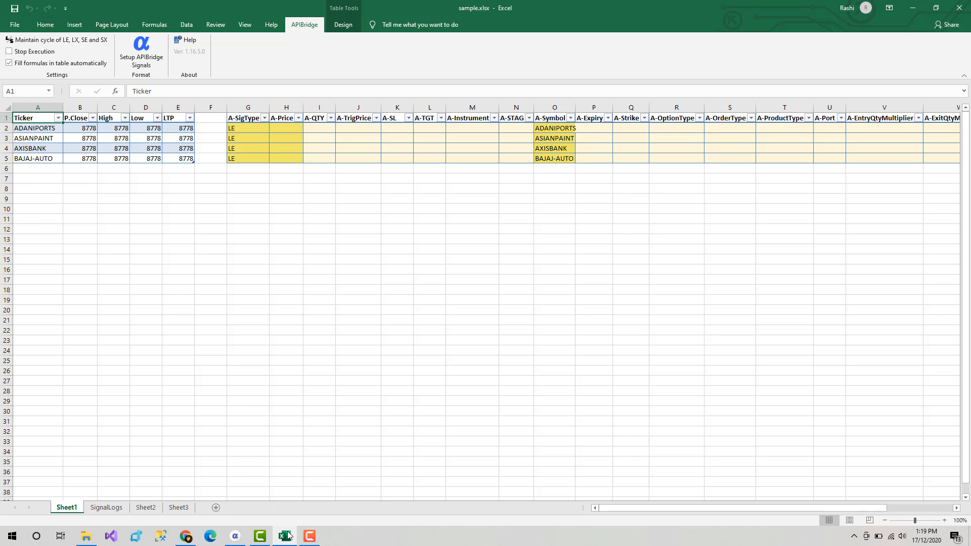
click(234, 536)
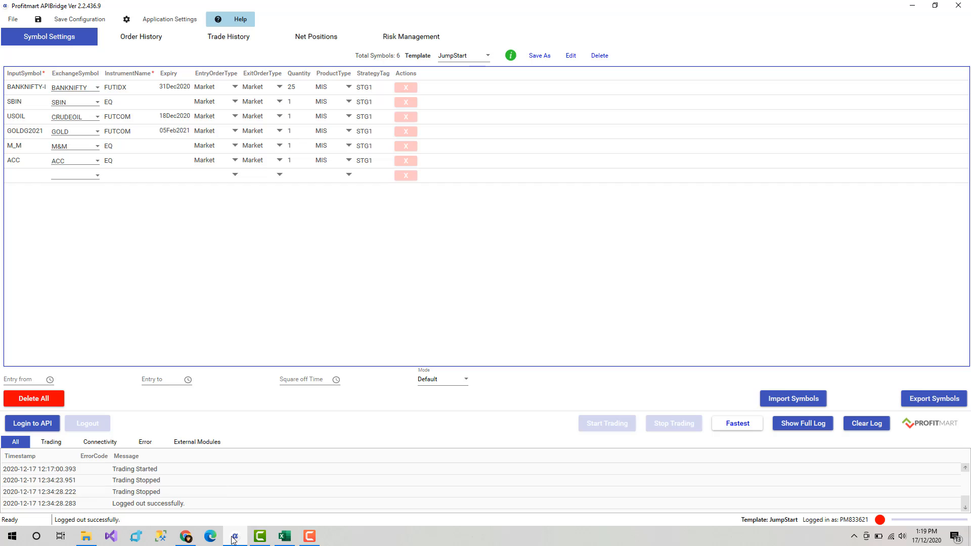
click(25, 177)
click(30, 175)
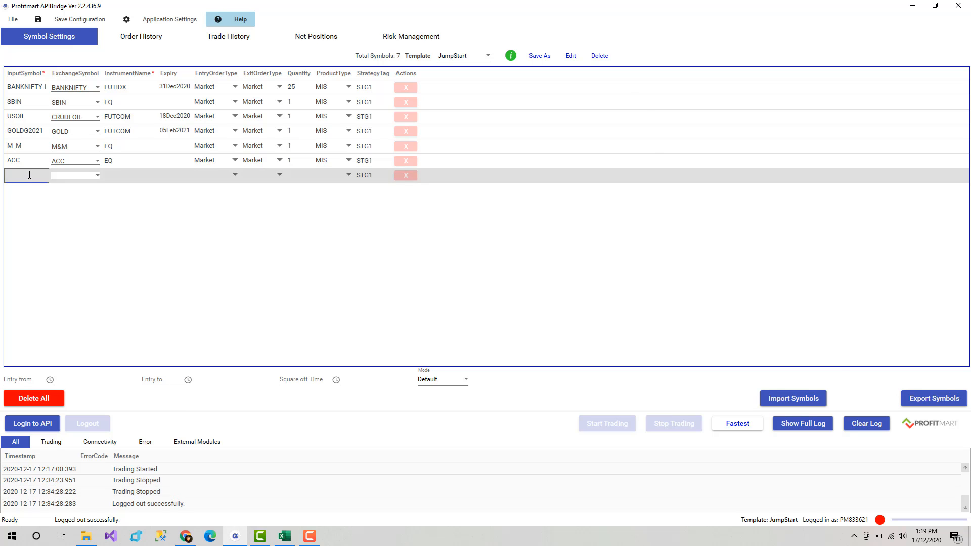
text(ADANIP)
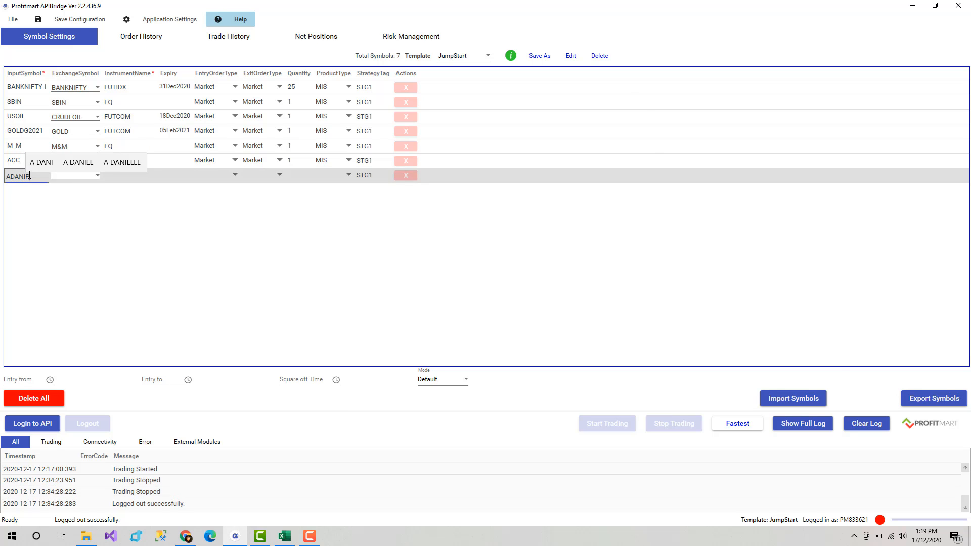
text(ORTS)
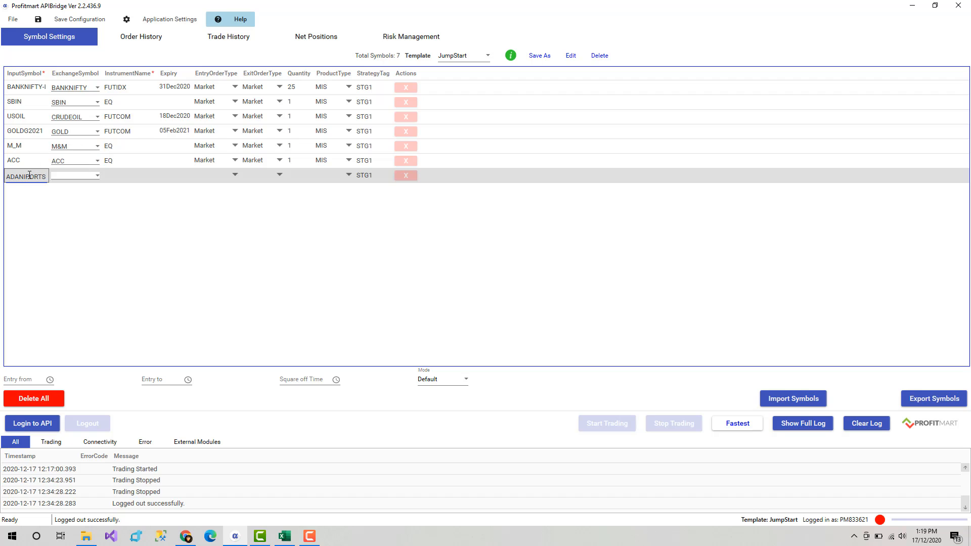
Step: Map the ADANIPORTS input symbol to the ADANIPORTS EQ exchange symbol and save the configuration
click(79, 176)
text(A)
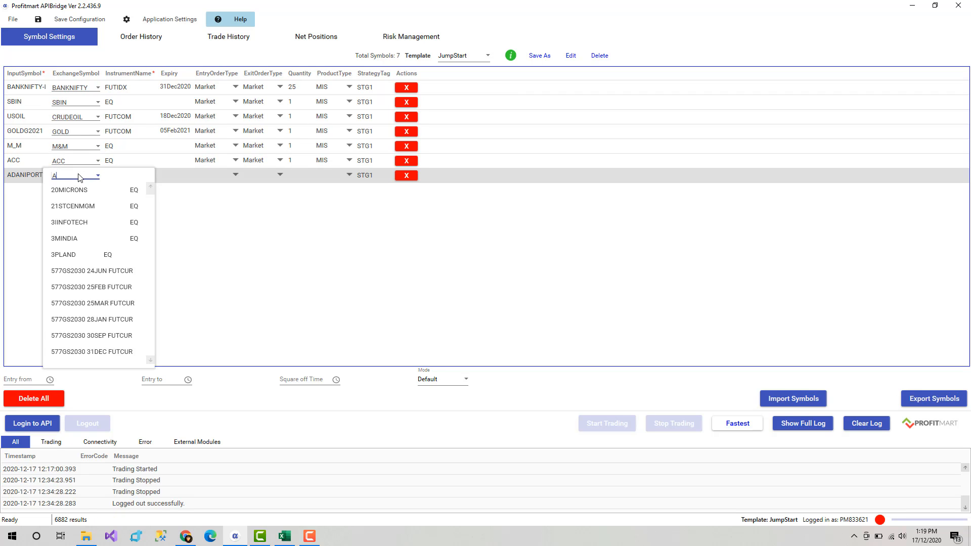
text(dani)
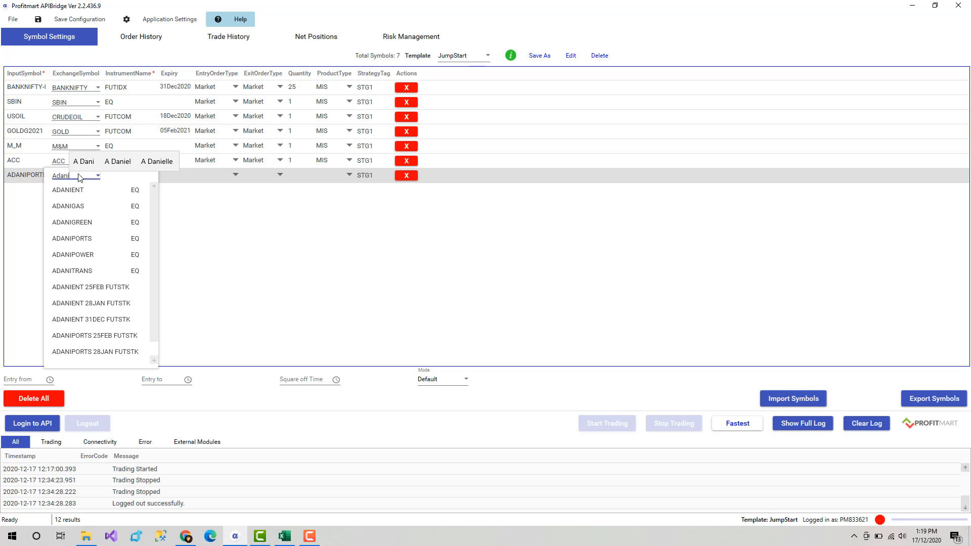
text(po)
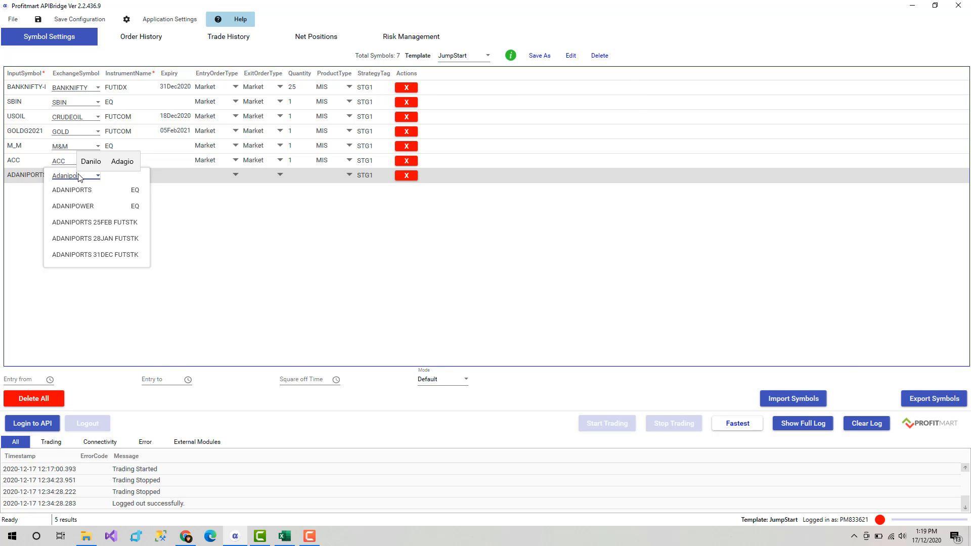
click(91, 189)
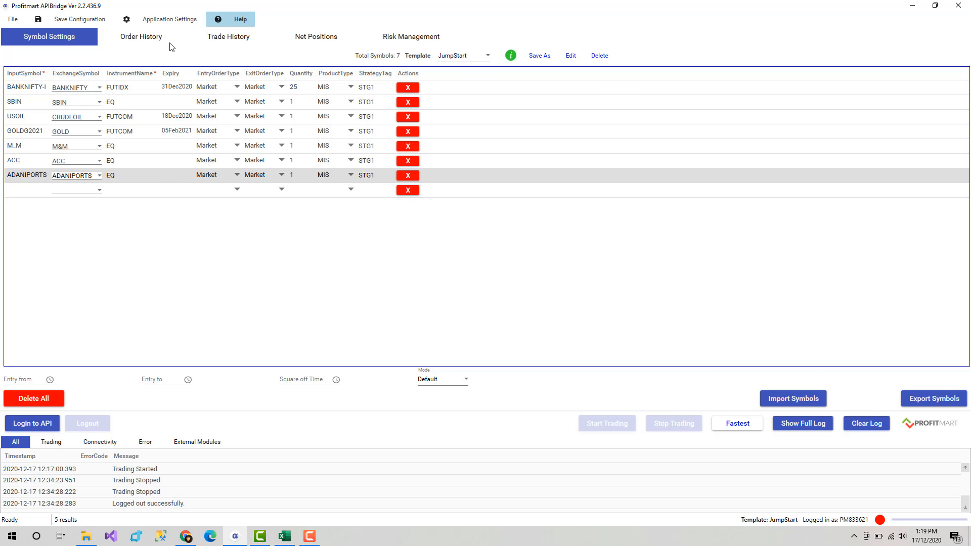
click(87, 19)
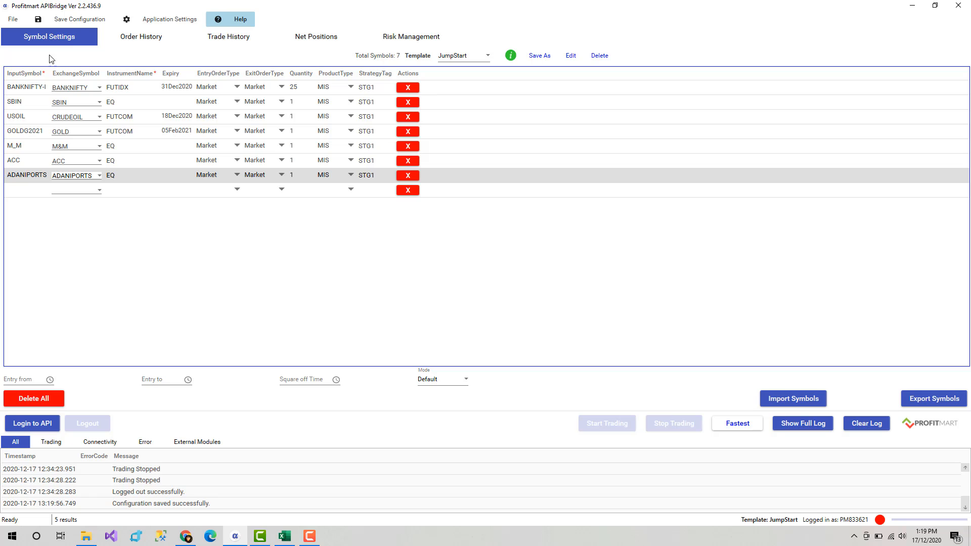
Step: Log in to the broker API and start trading
click(33, 424)
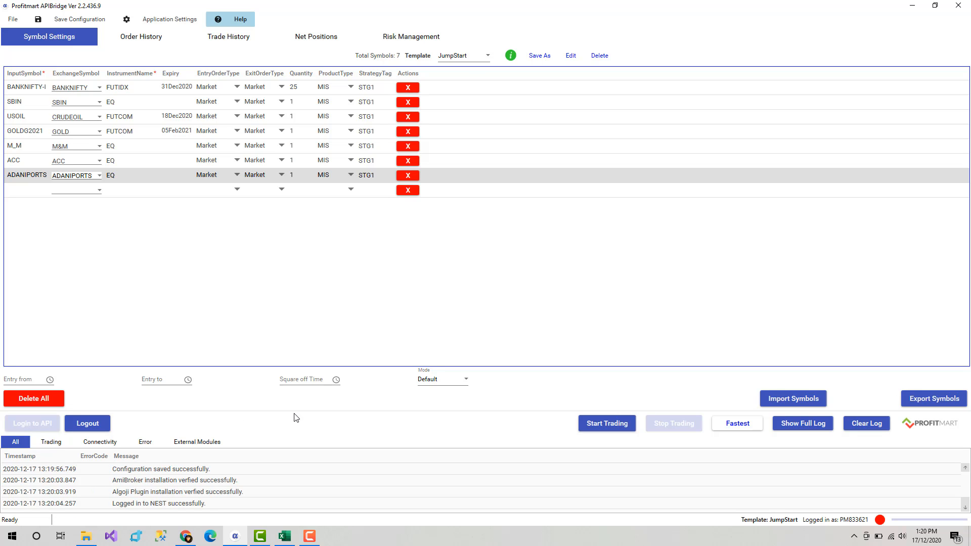
click(620, 423)
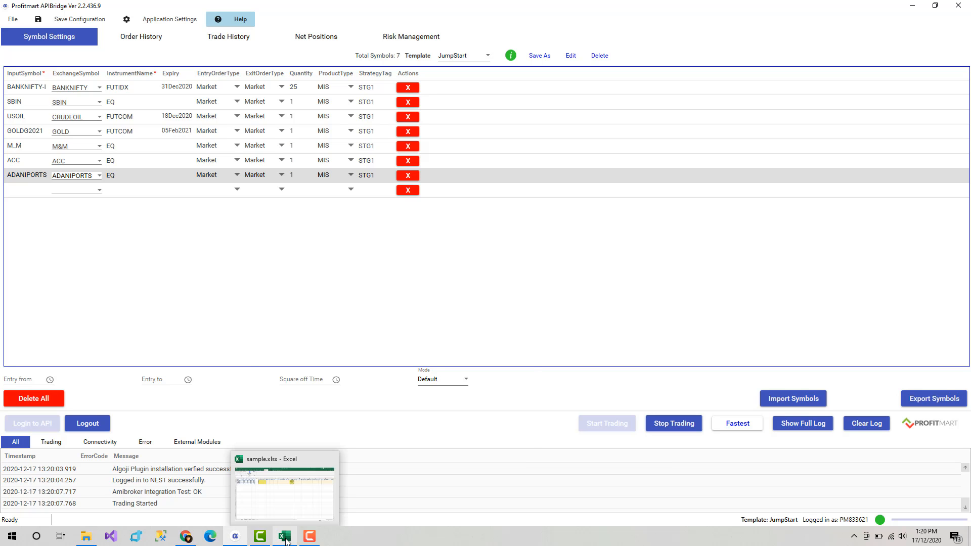
Step: Switch to sample.xlsx, stop execution, replace the ADANIPORTS A-SigType formula in G2 with SE, and re-enable execution
click(268, 444)
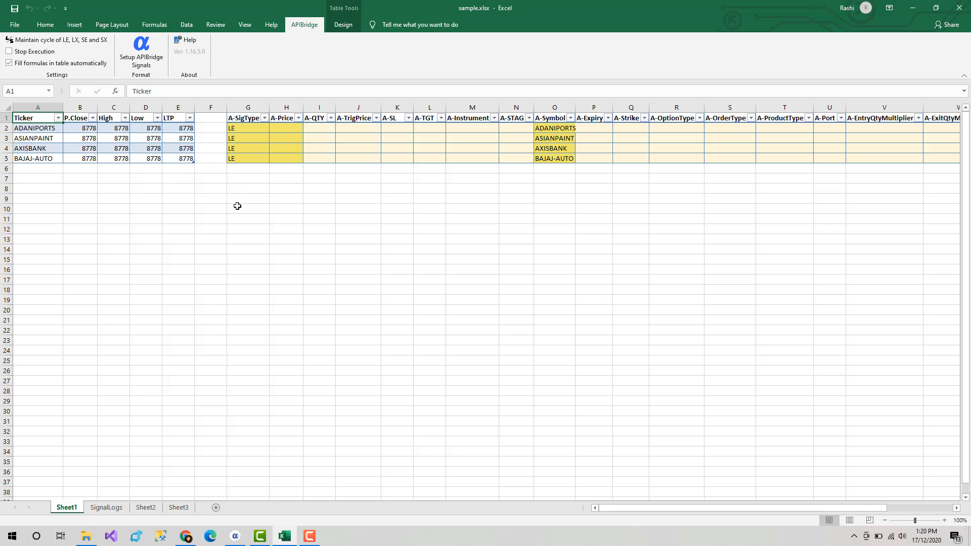
click(9, 52)
click(240, 129)
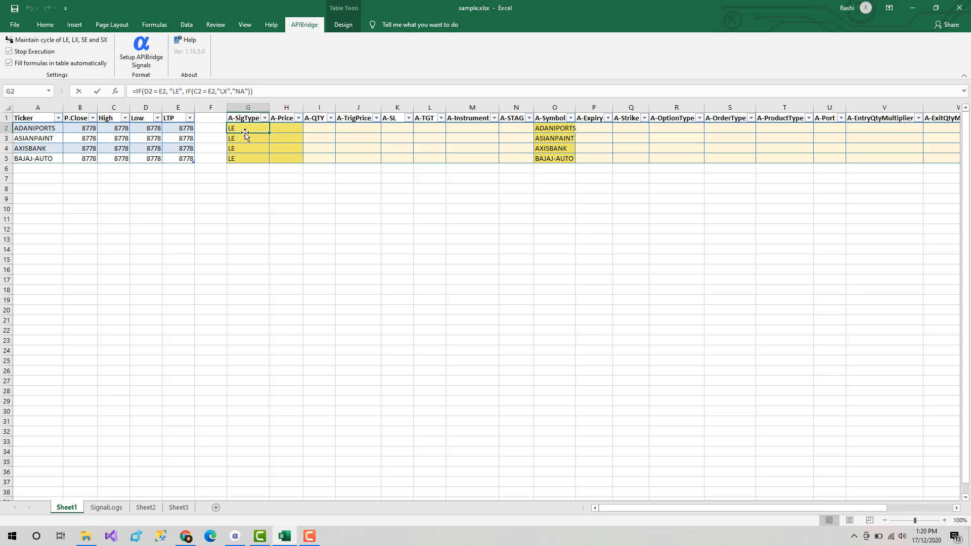
key(BackSpace)
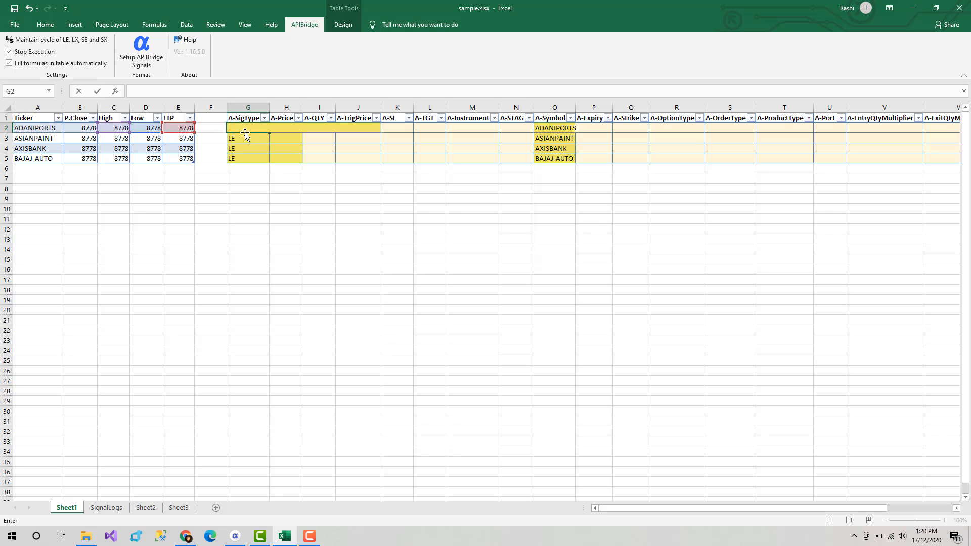
text(SE)
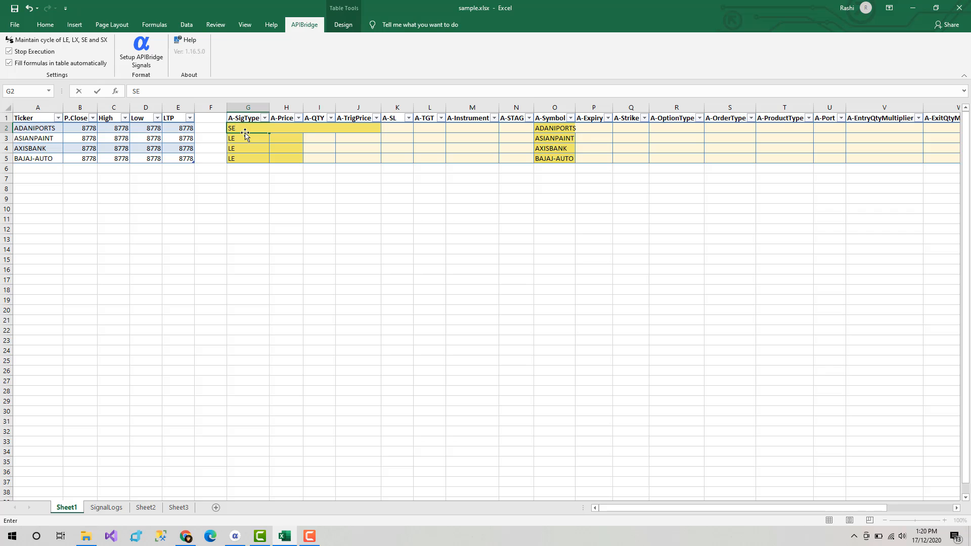
click(9, 52)
key(Return)
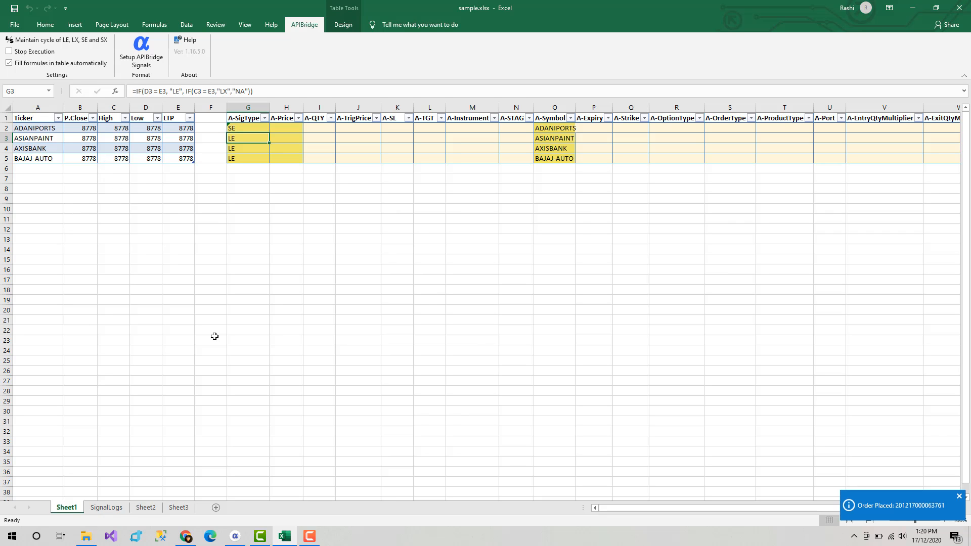
Step: Check the sent signal in the SignalLogs sheet, and review the order history, trade history and net positions in Profitmart APIBridge
click(99, 508)
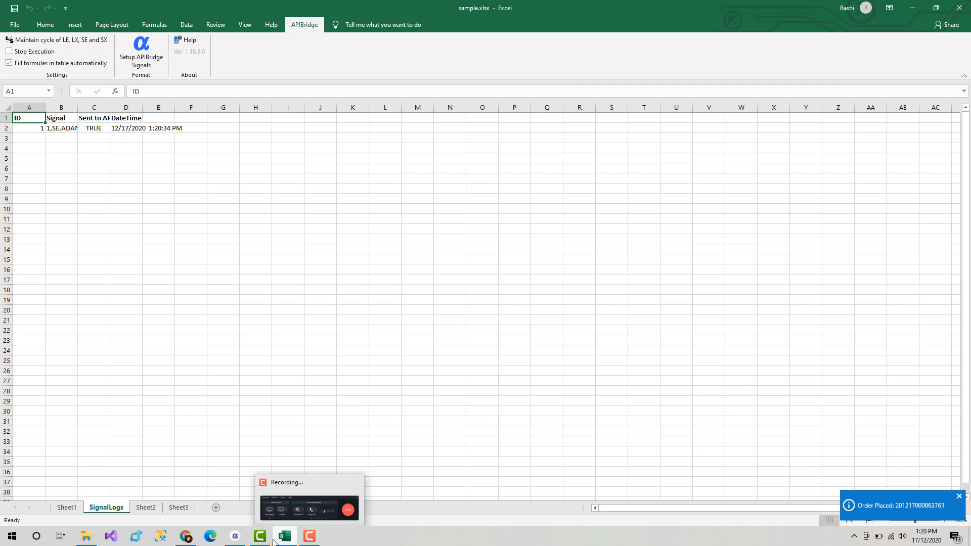
click(231, 540)
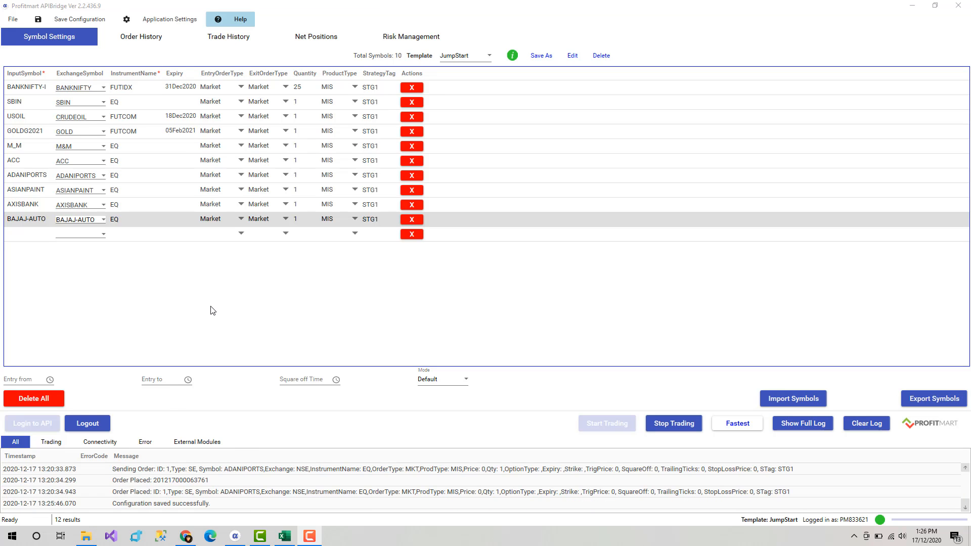
click(138, 39)
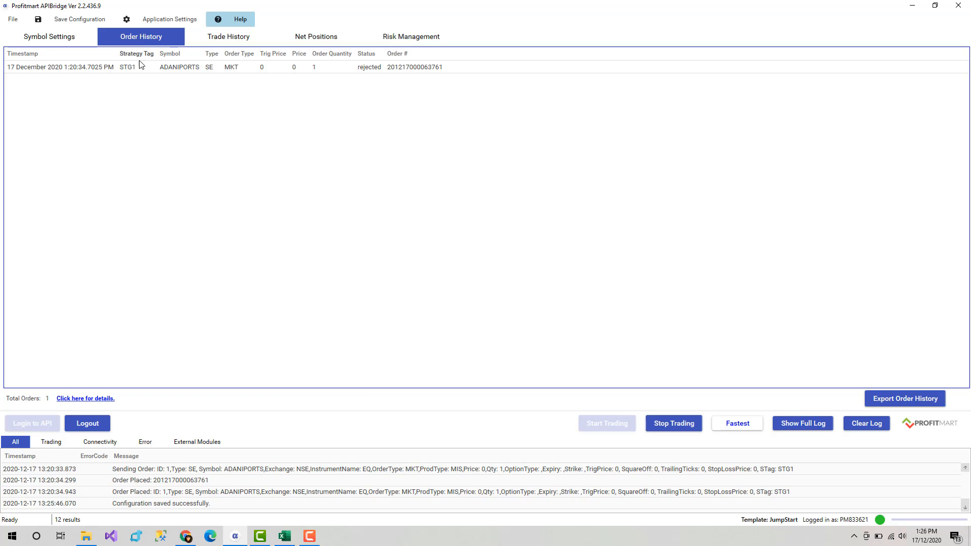
click(238, 40)
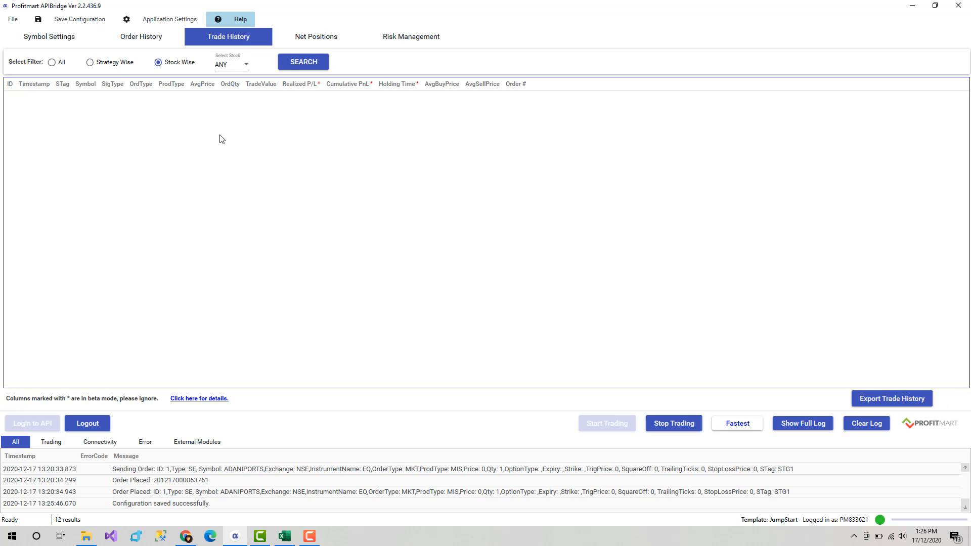
click(323, 38)
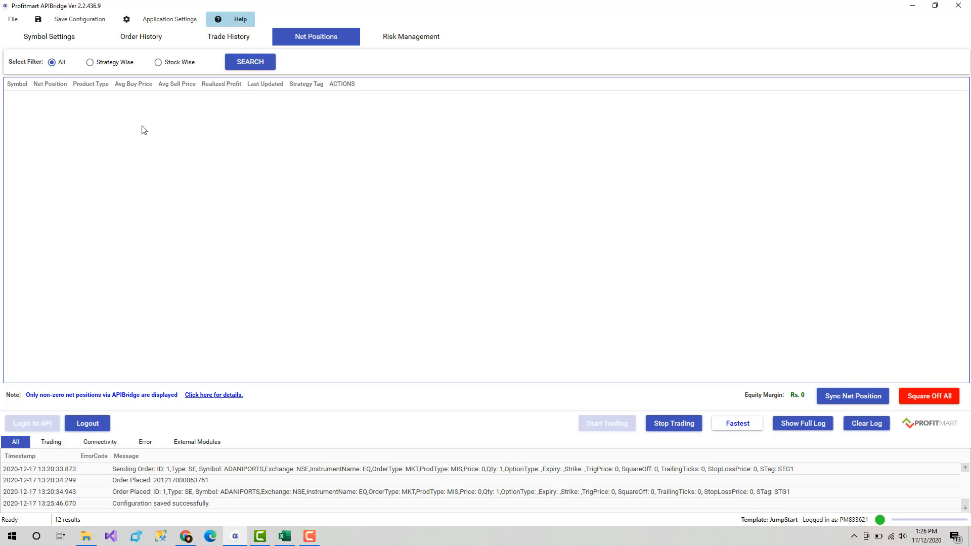
click(44, 39)
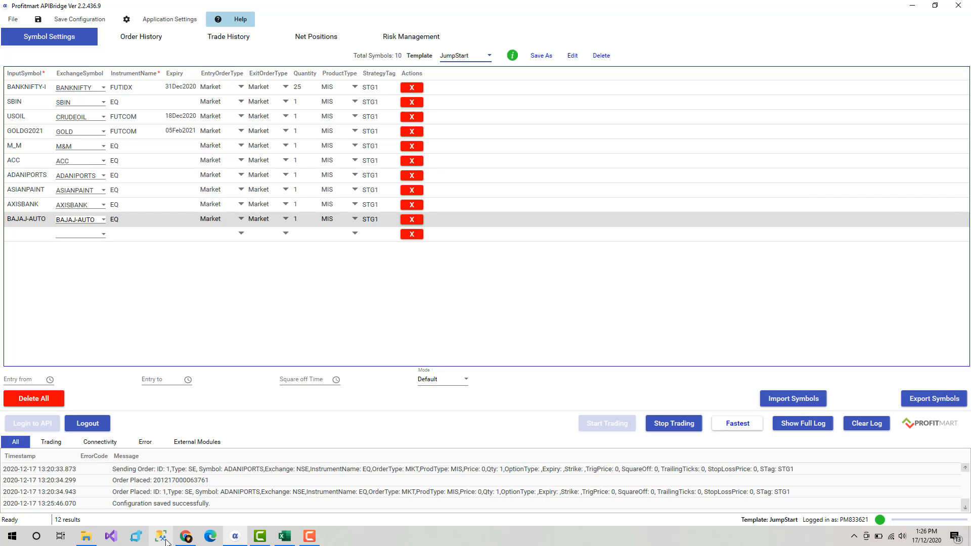
Step: Switch to Chrome and open the Excel article list from the Jump Start System Trading With Excel page on mycoder.pro
click(185, 537)
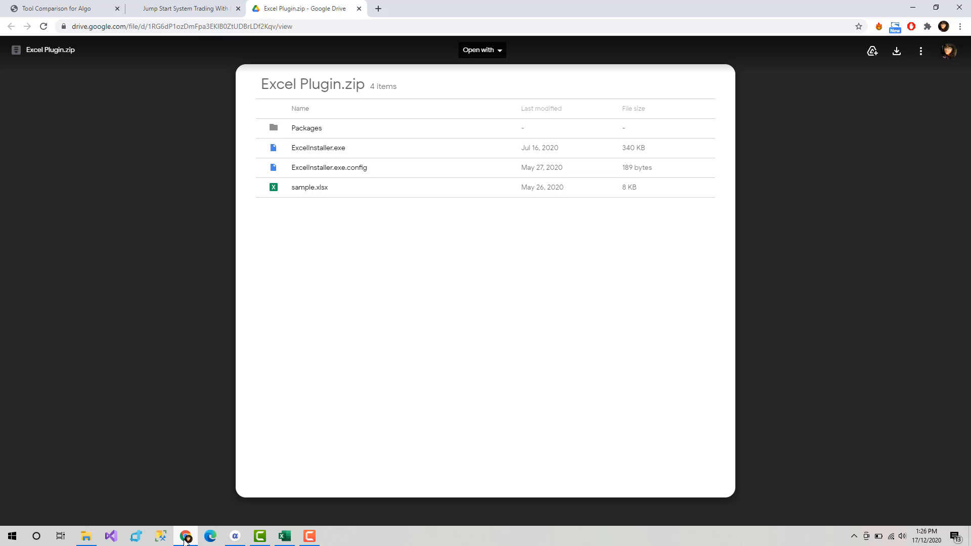
click(193, 6)
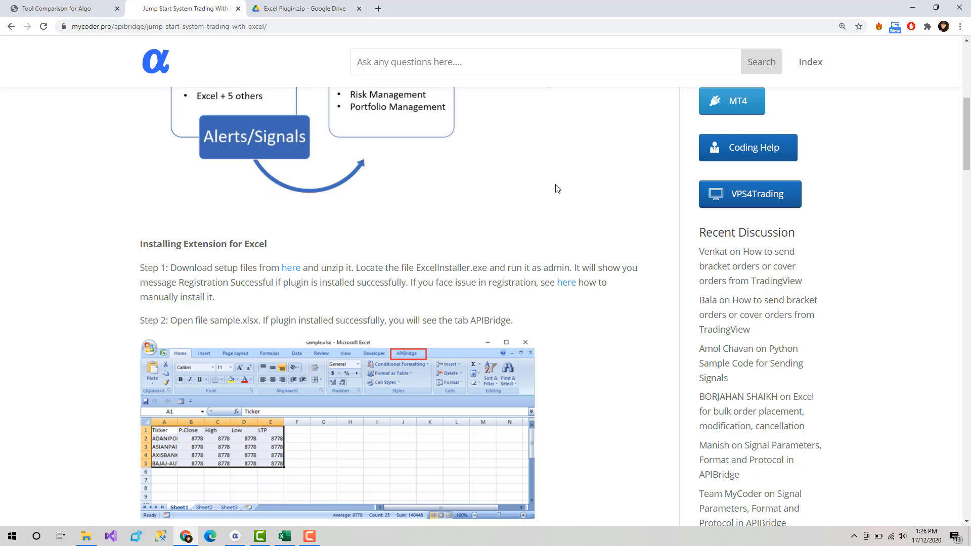
drag(967, 150, 968, 111)
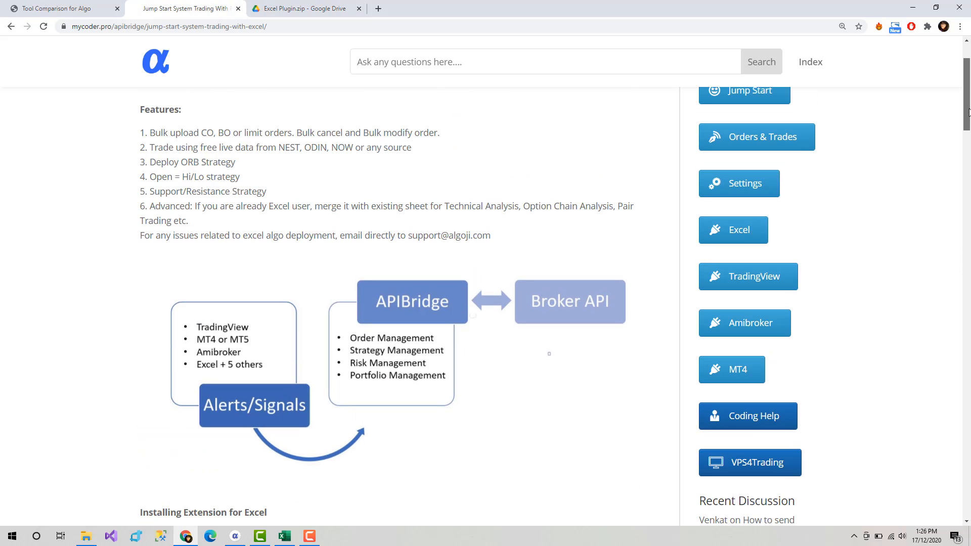
scroll(968, 111, up, 1)
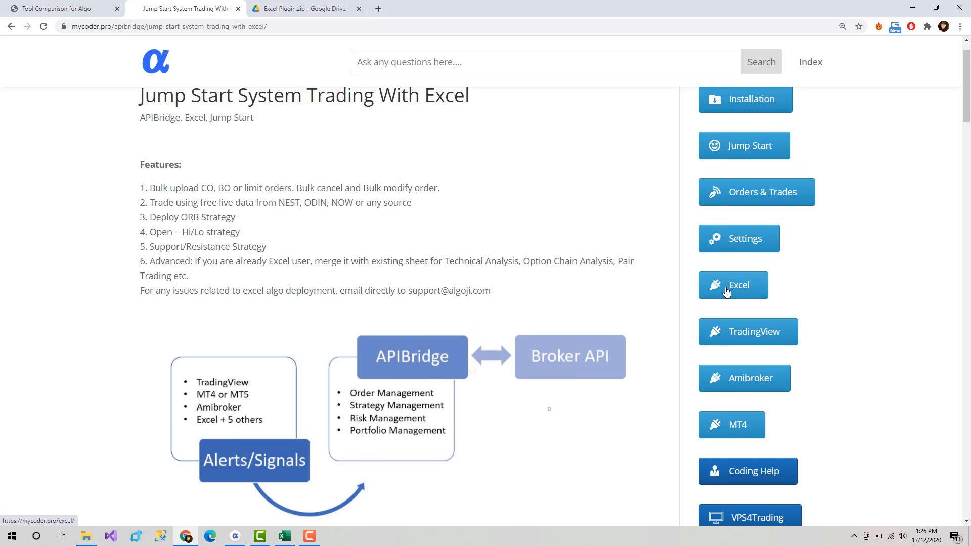
click(726, 292)
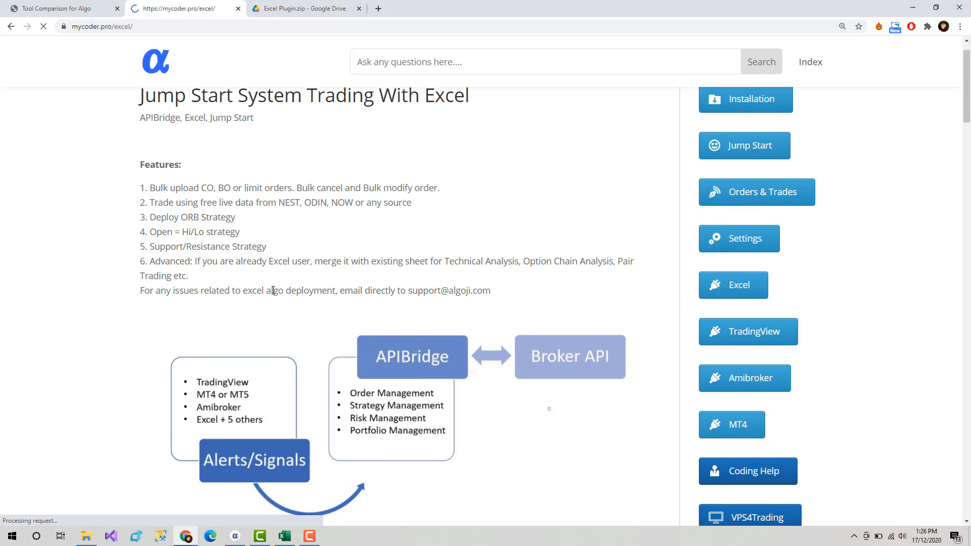
Step: Open the article "Excel for bulk order placement, modification, cancellation" and read its Bulk Order Placement section
drag(966, 142, 965, 186)
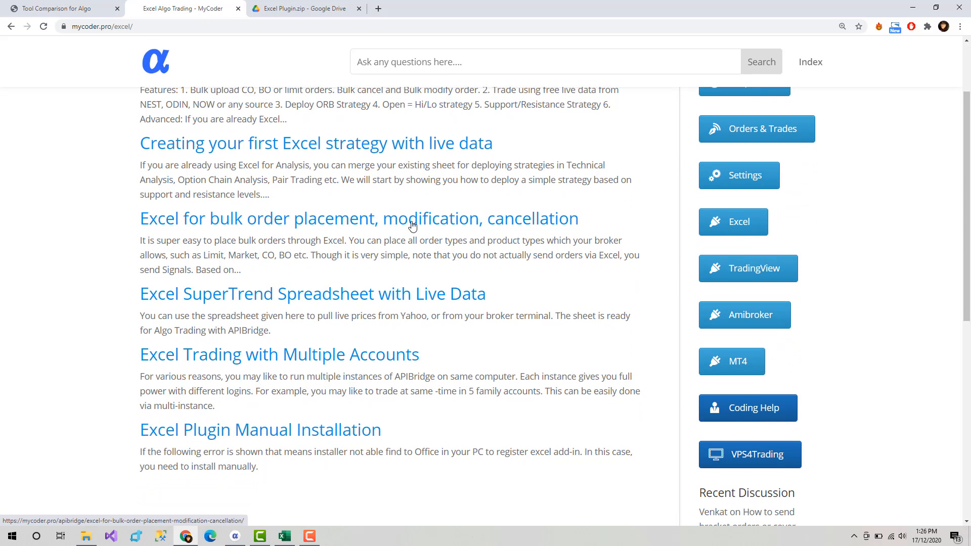
click(372, 227)
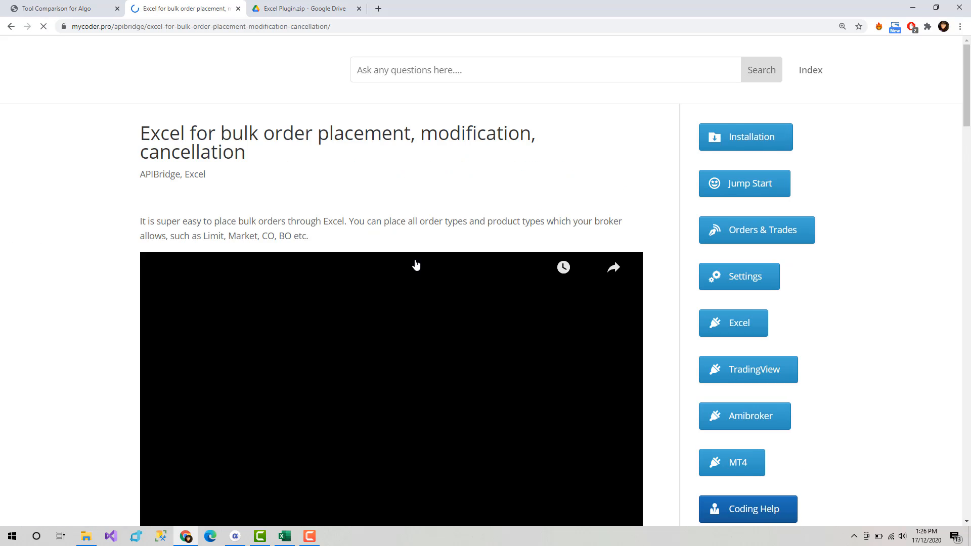
drag(966, 93, 967, 189)
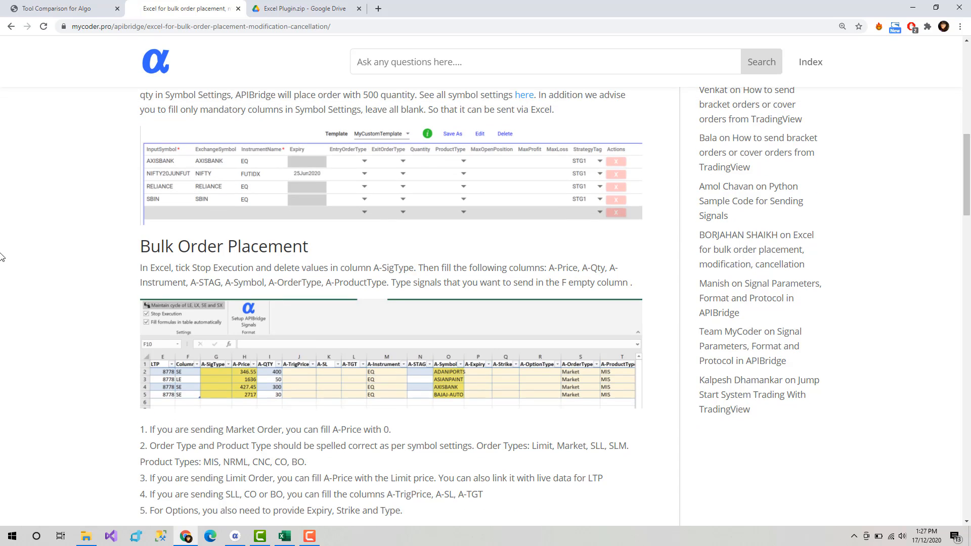
drag(966, 150, 967, 168)
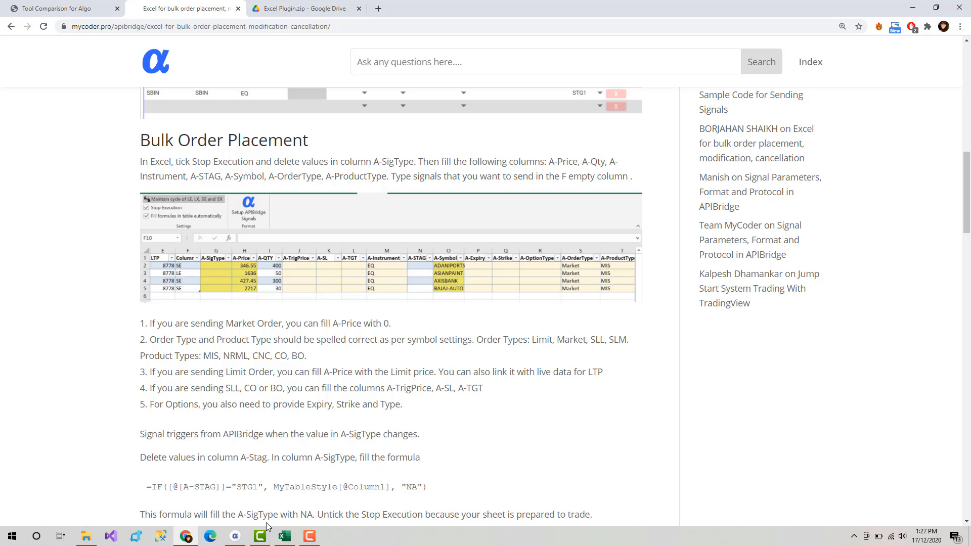
Step: Compare the tickers on Sheet1 of sample.xlsx with the input symbols in Profitmart APIBridge, and return to Excel
click(284, 538)
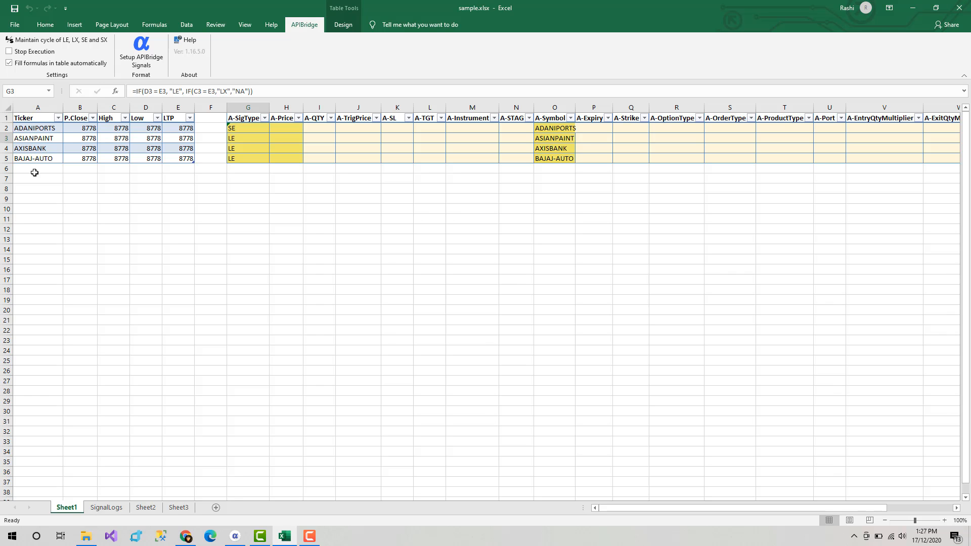
click(235, 536)
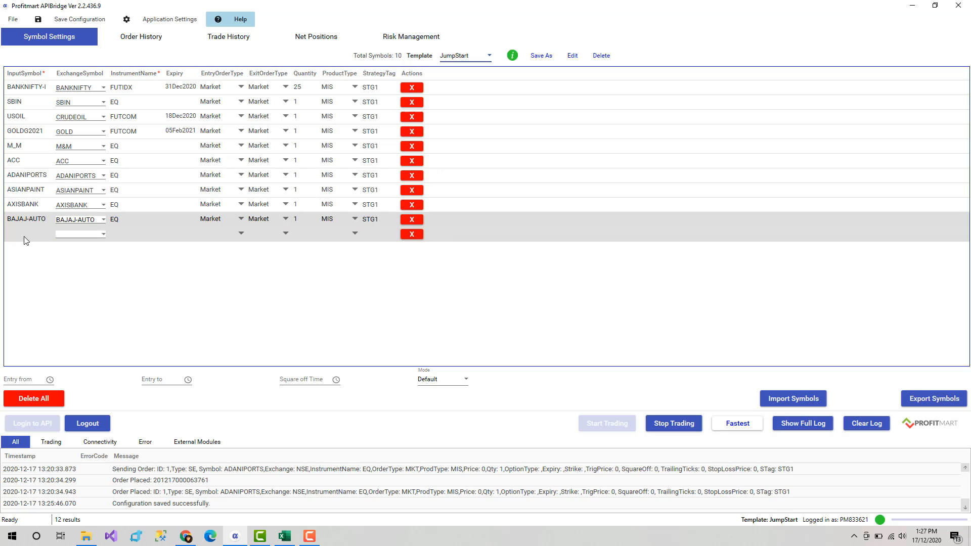
click(284, 537)
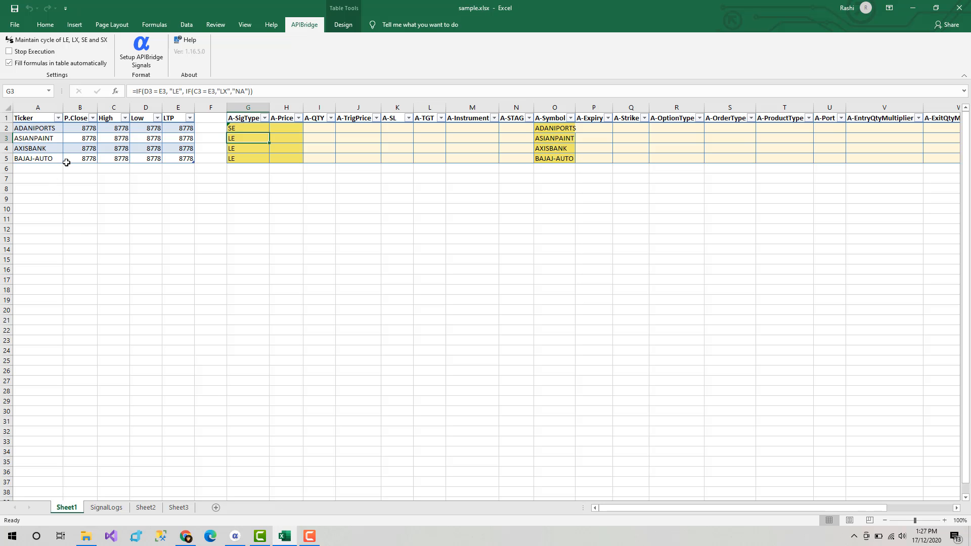
Step: Stop signal execution and list the signal types LE in cell F8 and SE in cell F9 below the table
click(9, 51)
click(207, 188)
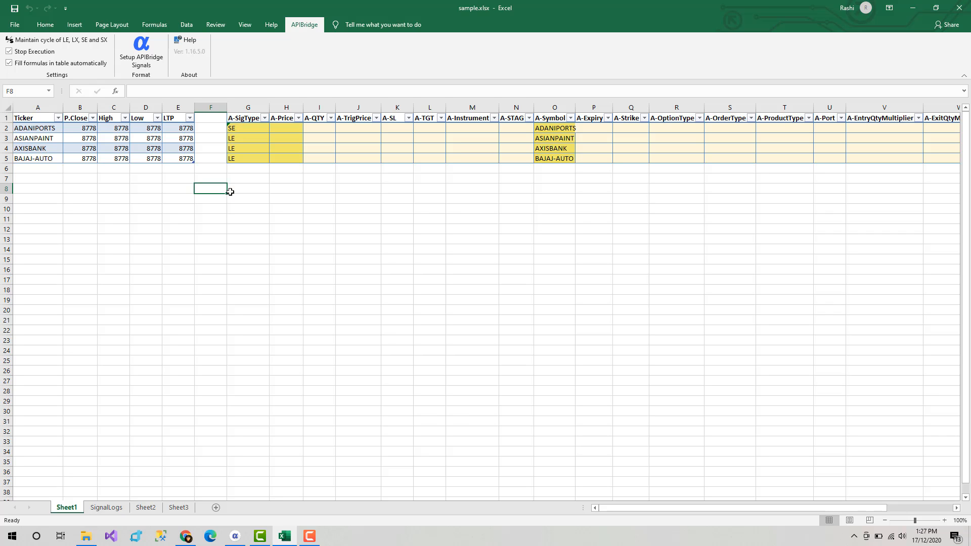
text(LE)
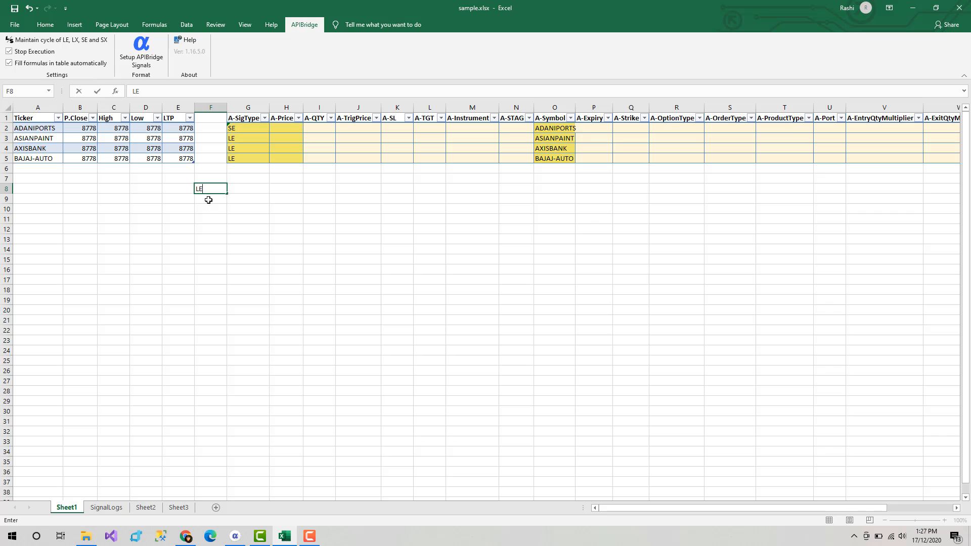
key(Return)
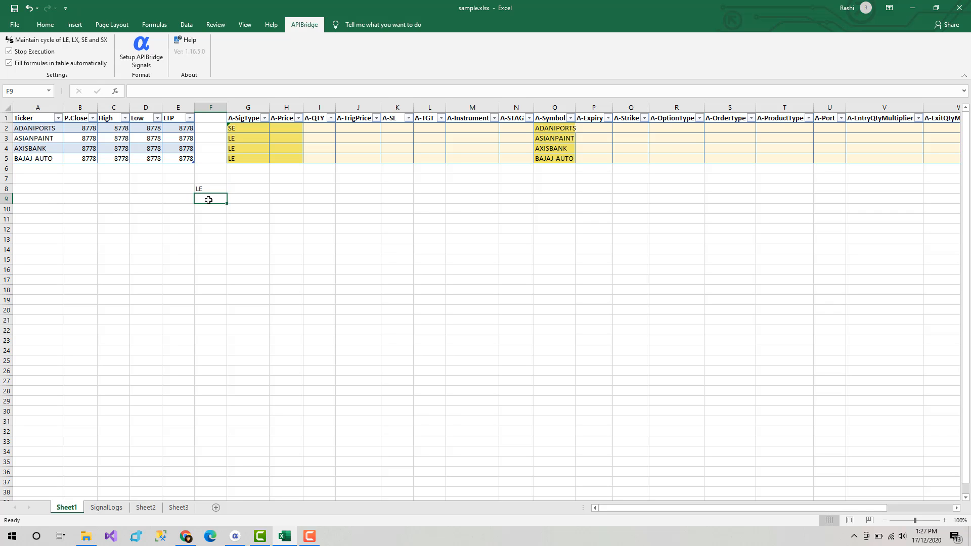
text(S)
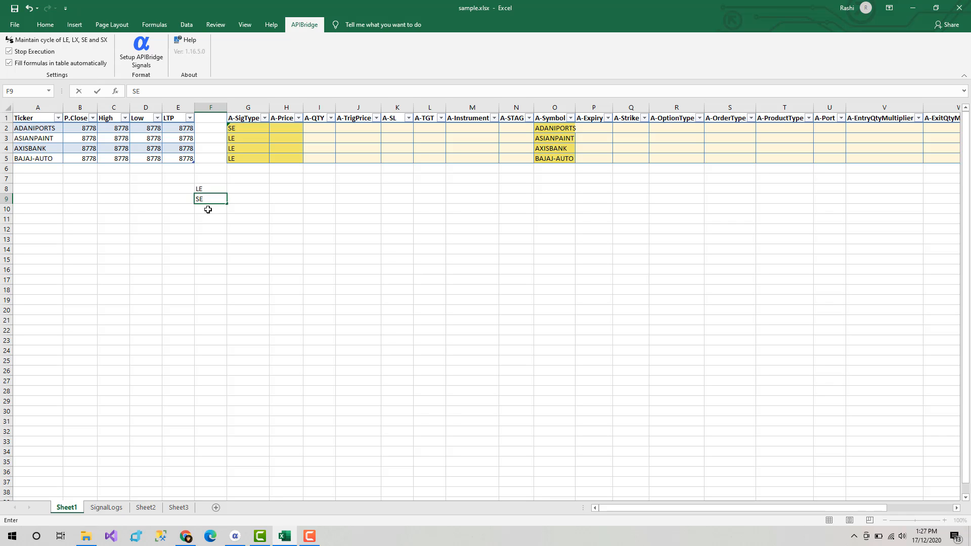
text(E)
key(Return)
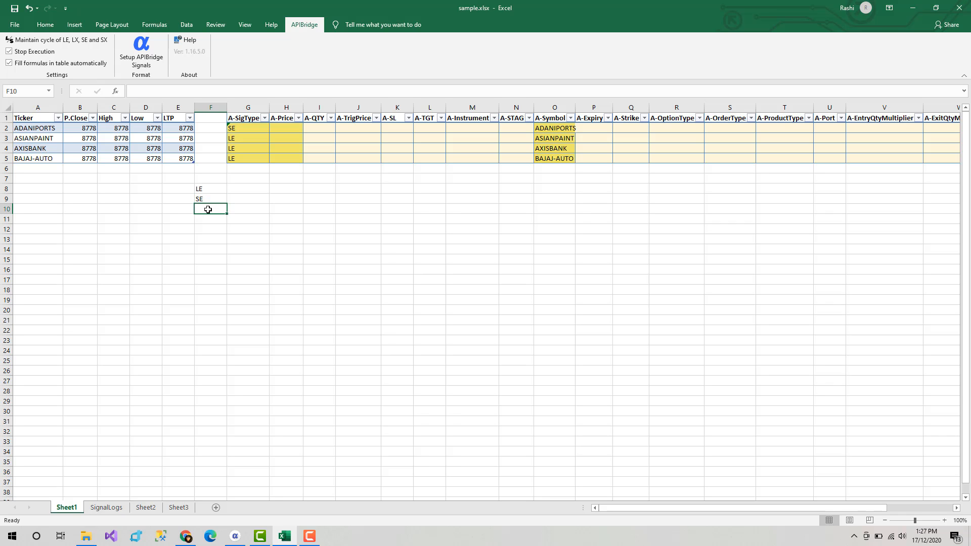
Step: Complete the signal list with LE in cell F10 and SE in cell F11, and copy the range F8:F11
text(LE)
key(Return)
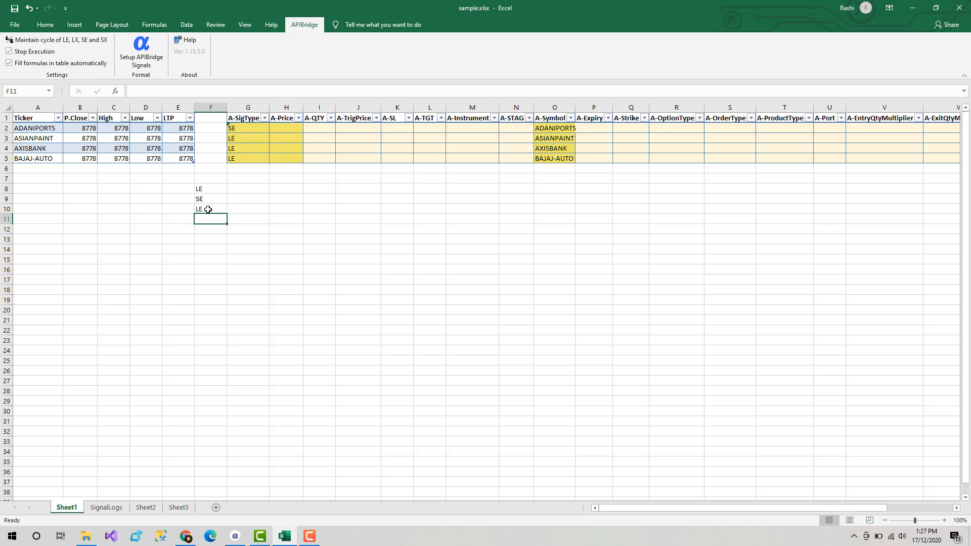
text(SE)
click(198, 191)
key(shift+Down)
key(shift+Down)
key(shift+Down)
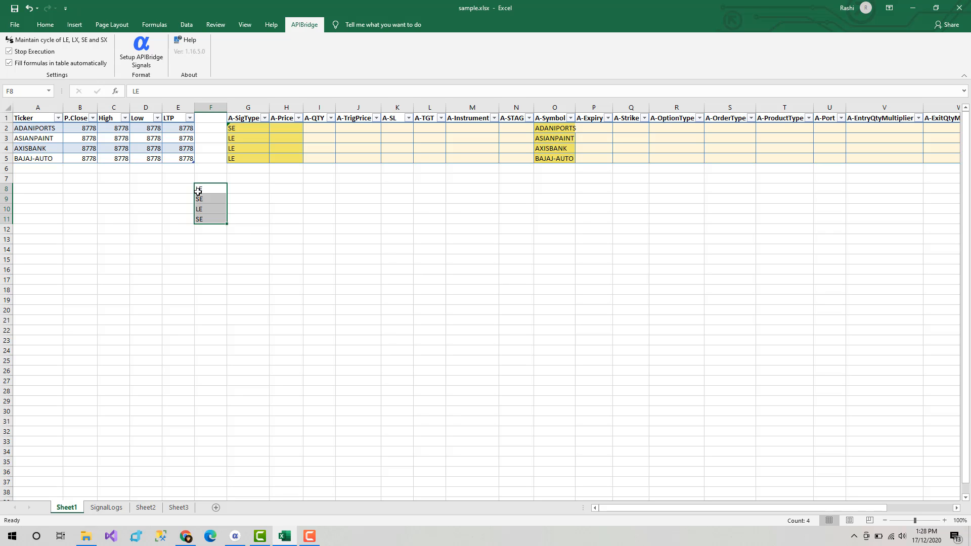
key(ctrl+c)
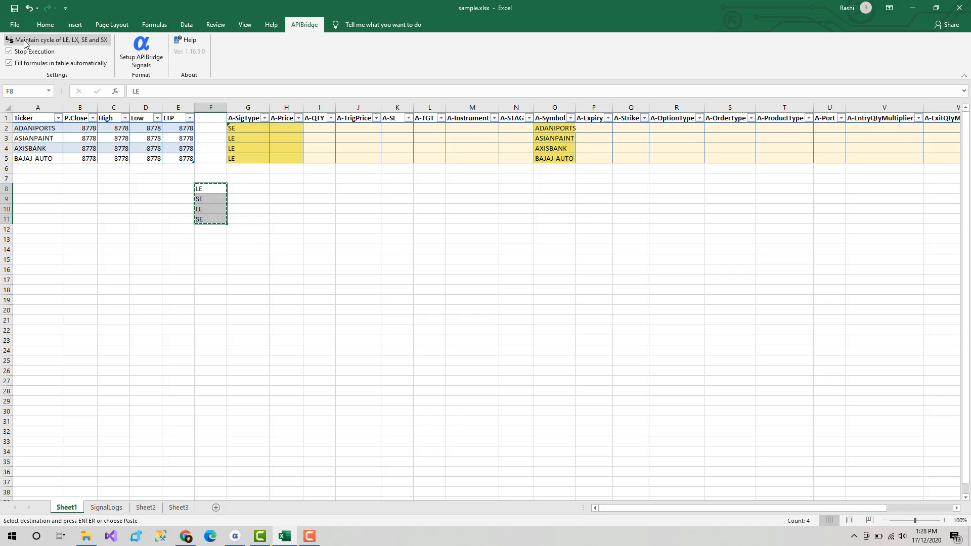
Step: Clear the existing signals from the A-SigType column, cells G2 to G5
click(237, 130)
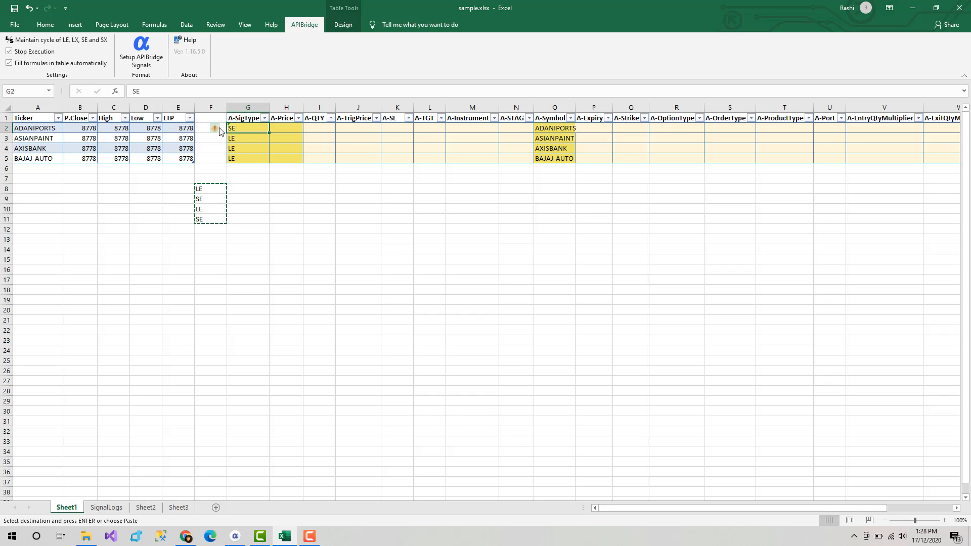
key(BackSpace)
click(241, 142)
key(BackSpace)
click(239, 151)
key(BackSpace)
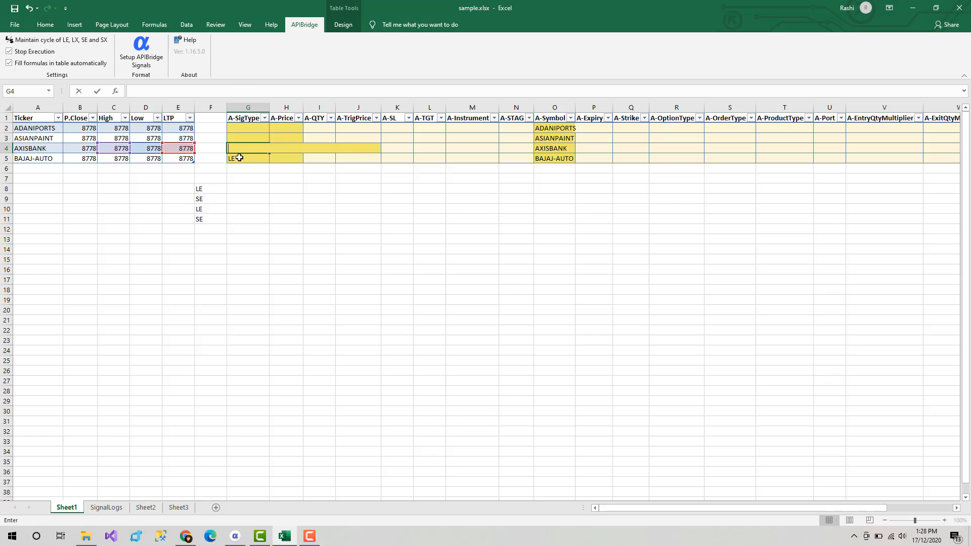
click(238, 159)
key(BackSpace)
click(229, 190)
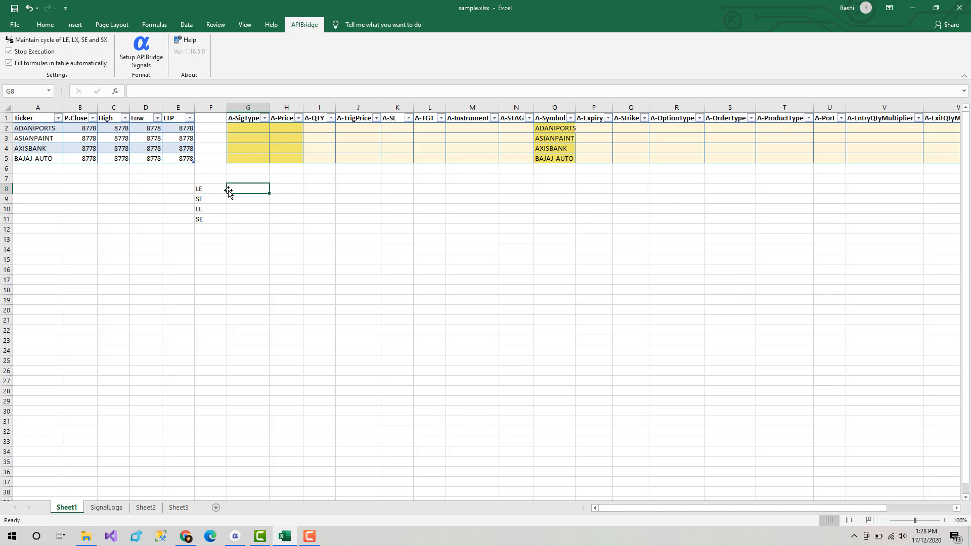
Step: Turn off Stop Execution so signals can be sent, and select the first A-SigType cell, G2
click(231, 131)
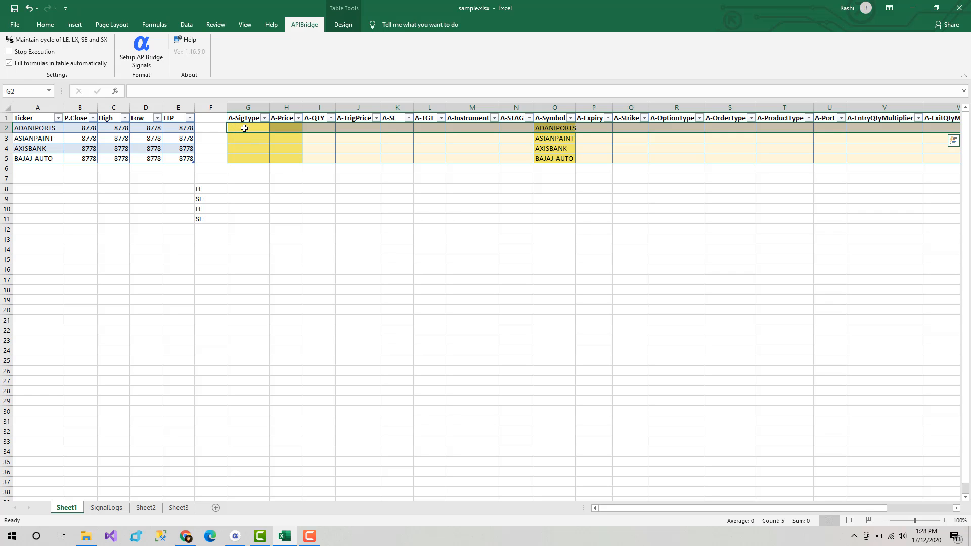
key(ctrl+q)
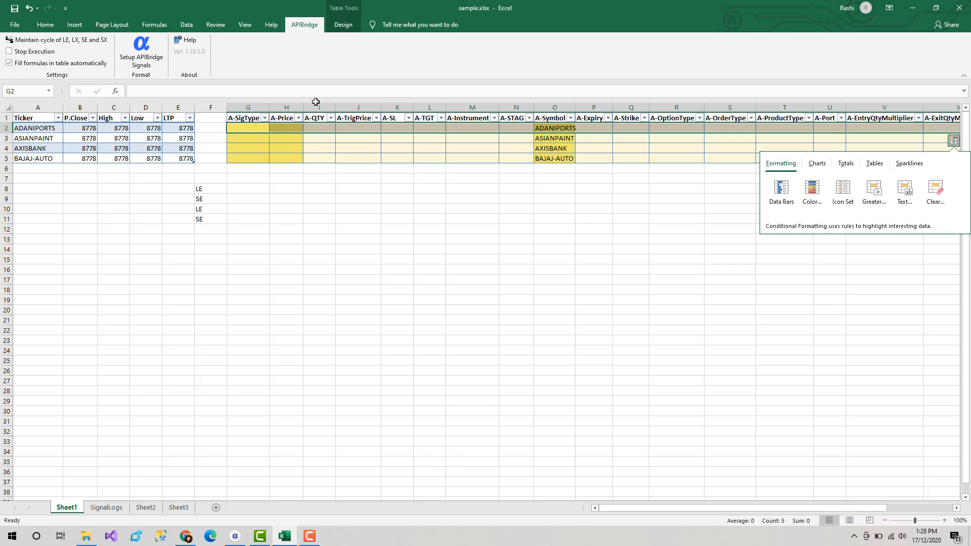
click(240, 126)
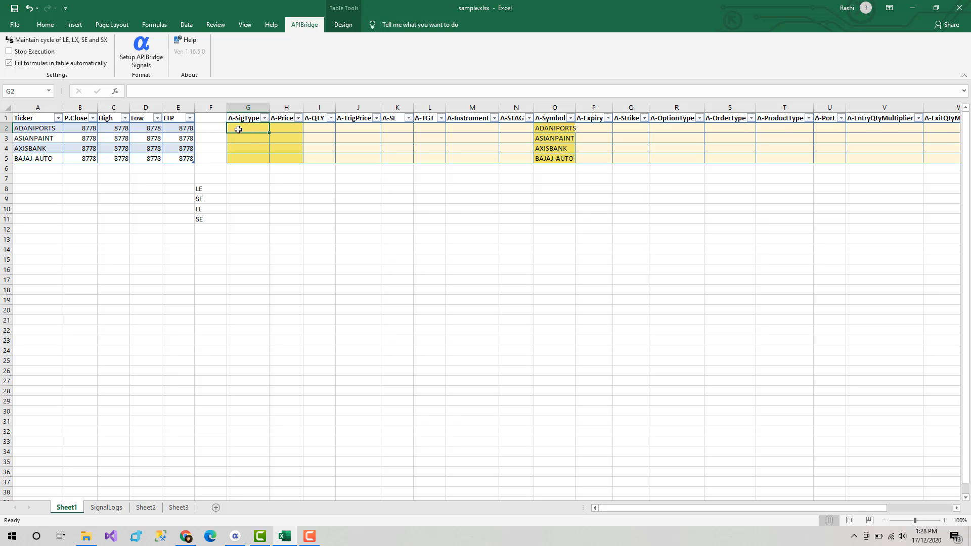
click(247, 139)
click(244, 168)
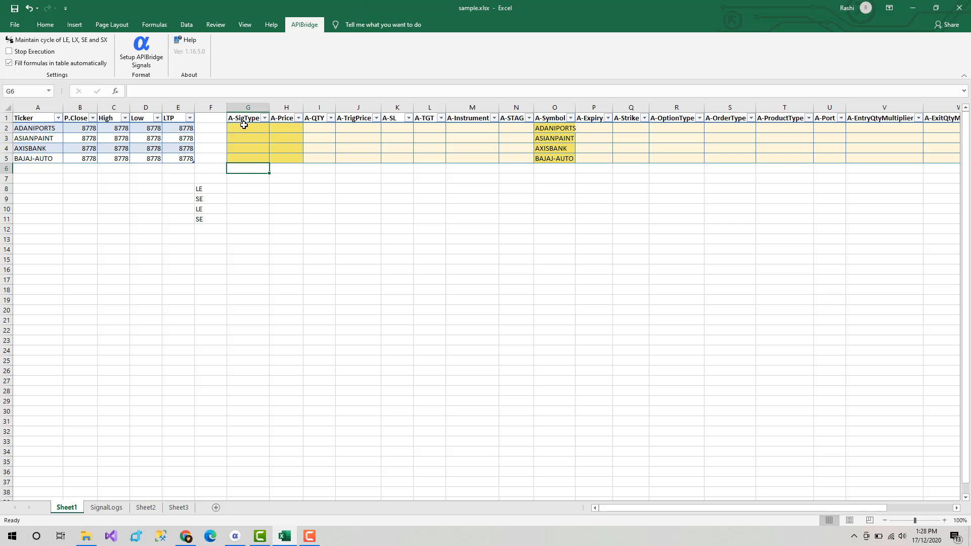
click(243, 129)
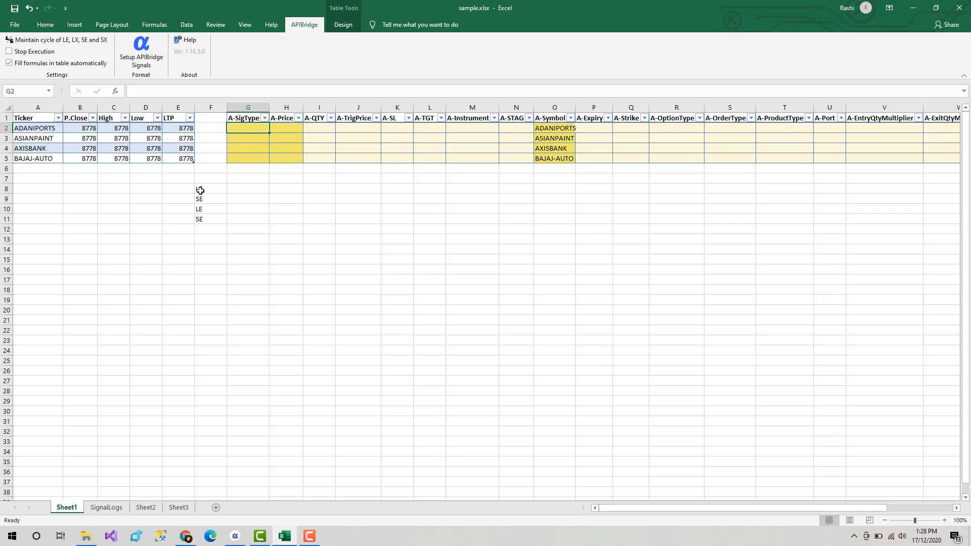
Step: Copy the signal list F8:F11 into the A-SigType cells G2:G5 to place the bulk orders
click(223, 189)
drag(223, 189, 223, 219)
key(ctrl+c)
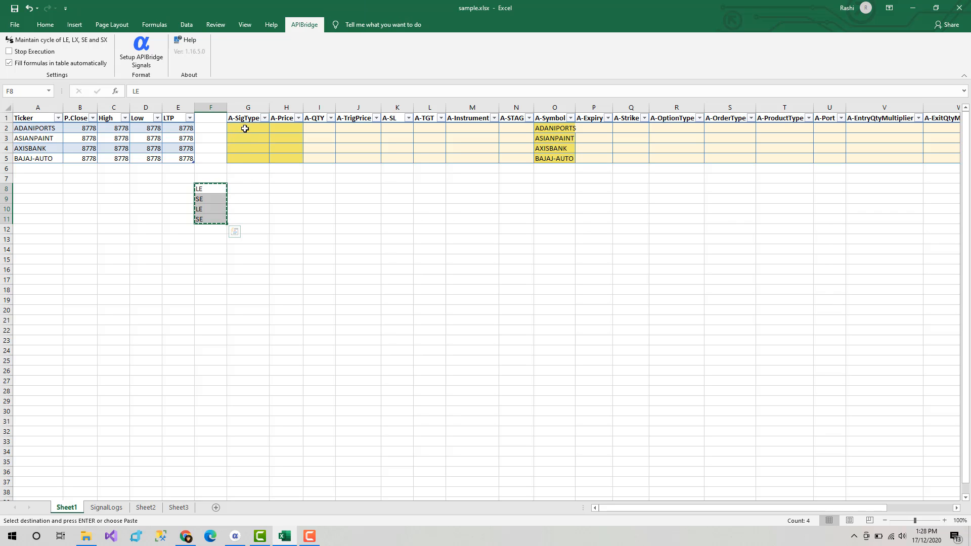
click(245, 128)
key(Return)
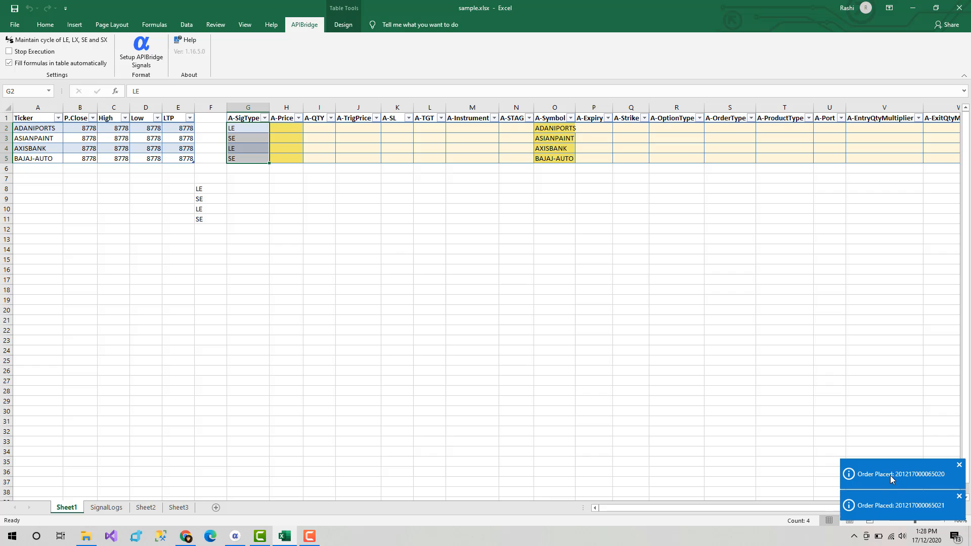
Step: Review the sent signals on the SignalLogs sheet, and switch to Profitmart APIBridge to check its Order History
click(107, 507)
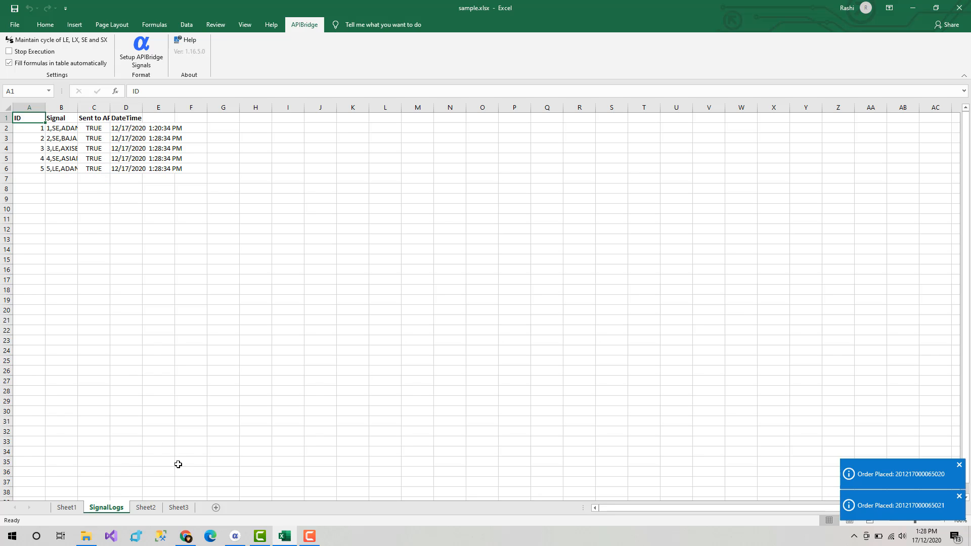
click(235, 536)
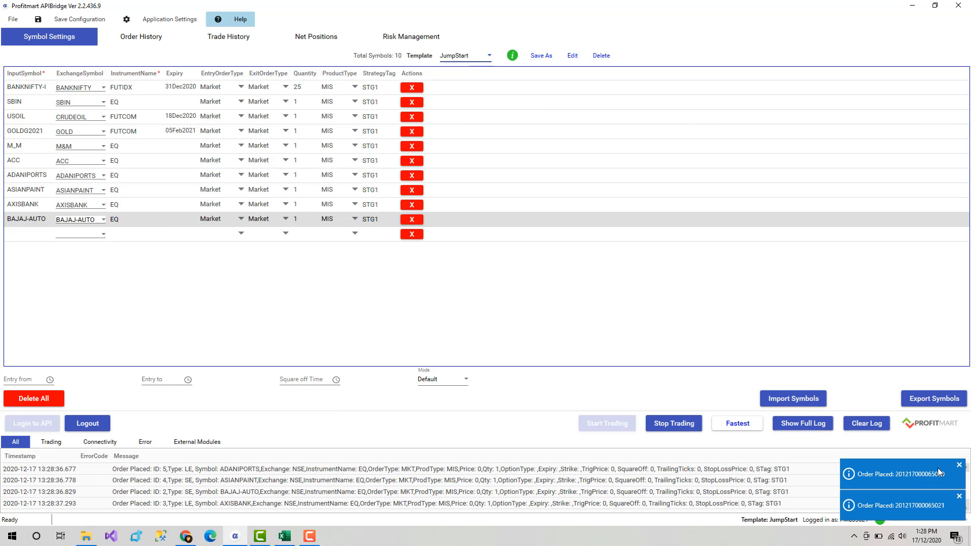
click(959, 465)
click(959, 496)
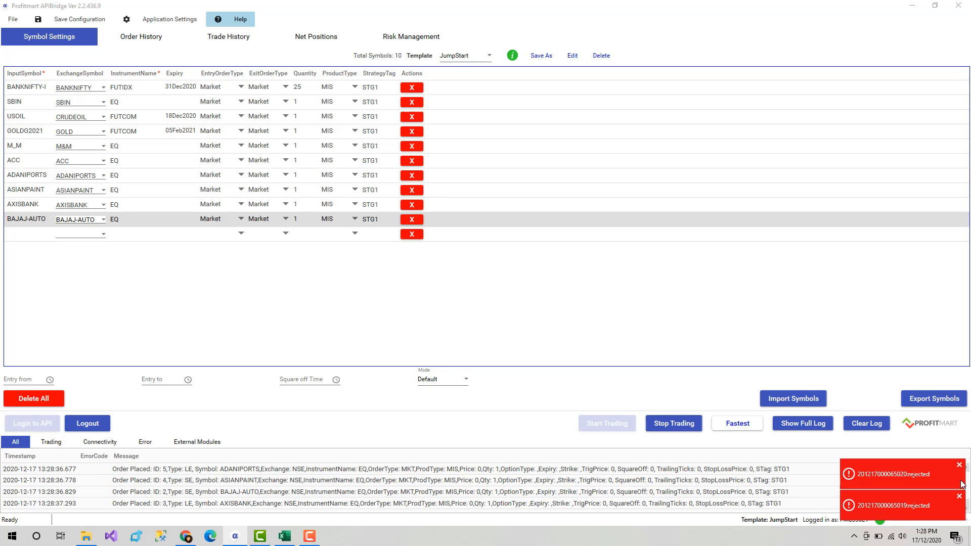
click(145, 39)
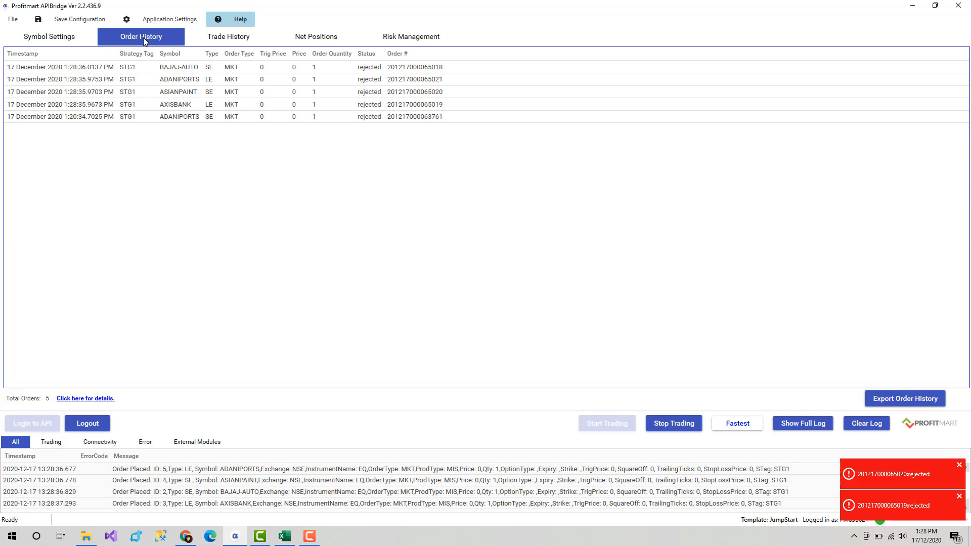
Step: Return to the Symbol Settings in APIBridge and dismiss the remaining order notifications
click(36, 36)
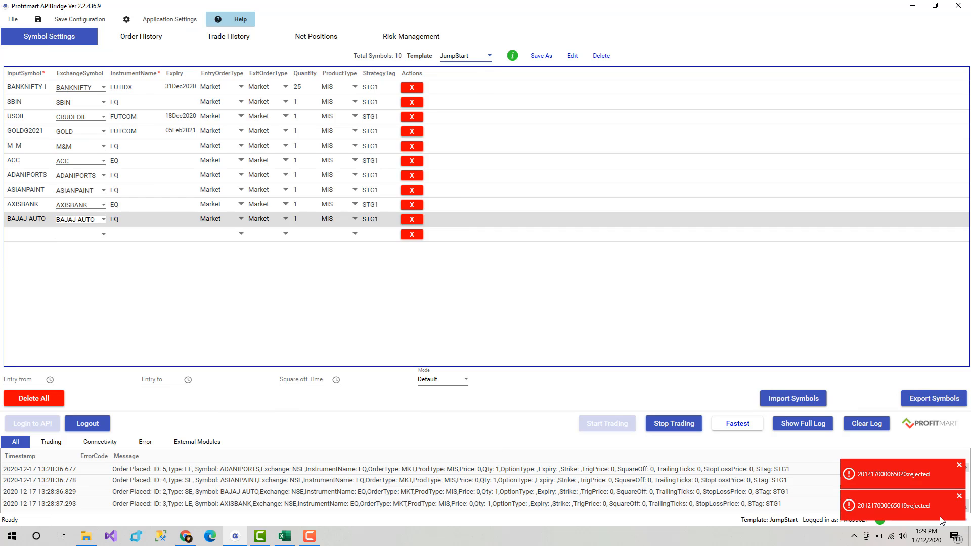
click(958, 465)
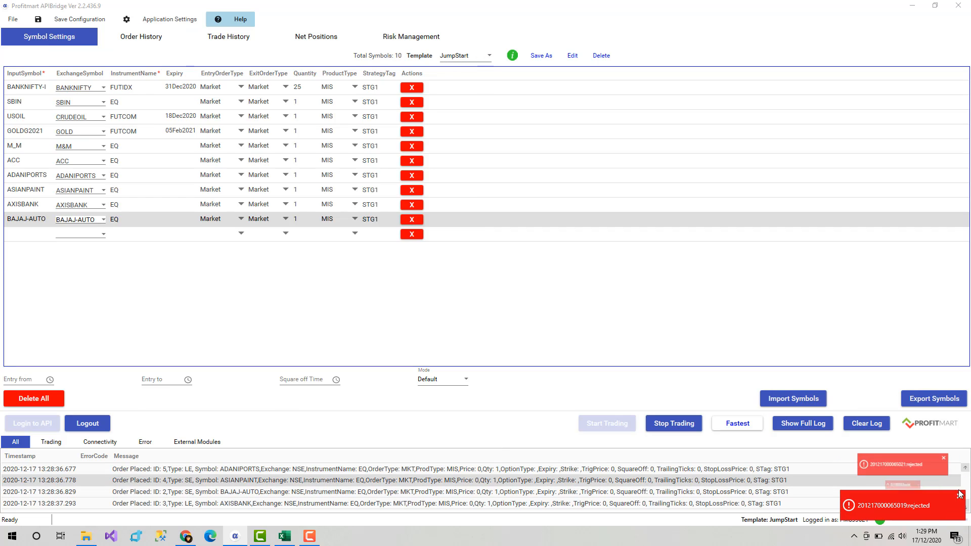
click(960, 497)
click(959, 465)
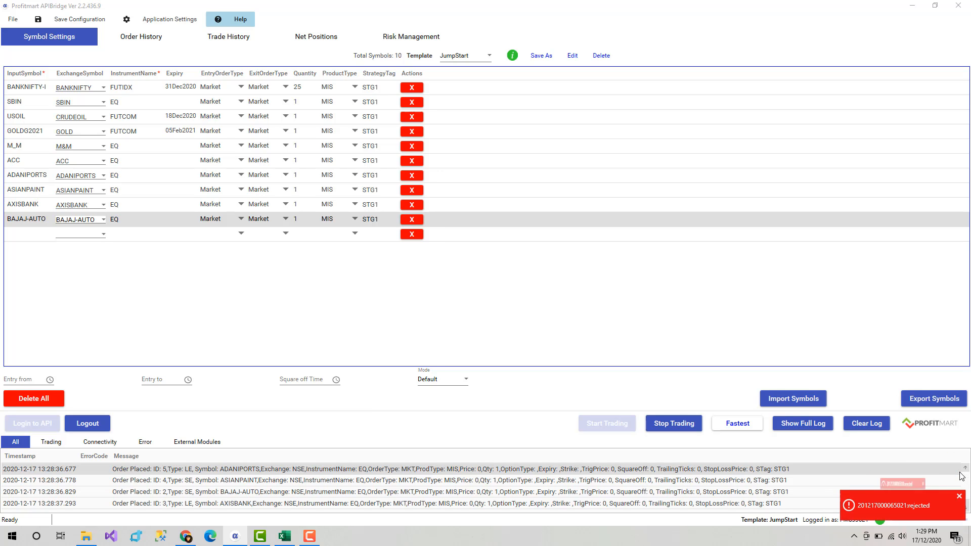
click(960, 497)
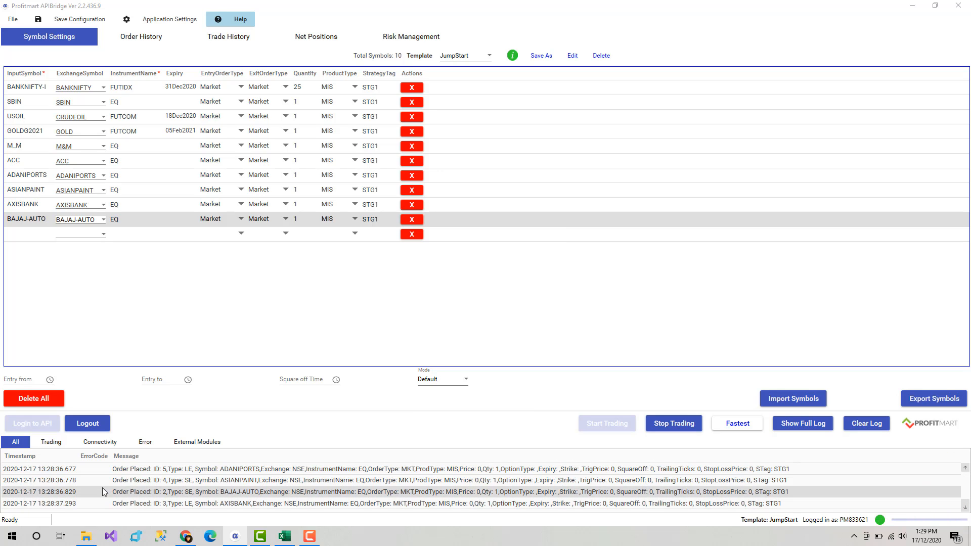
Step: Switch to Chrome and review the Bulk Order Placement section of the bulk order article
click(185, 539)
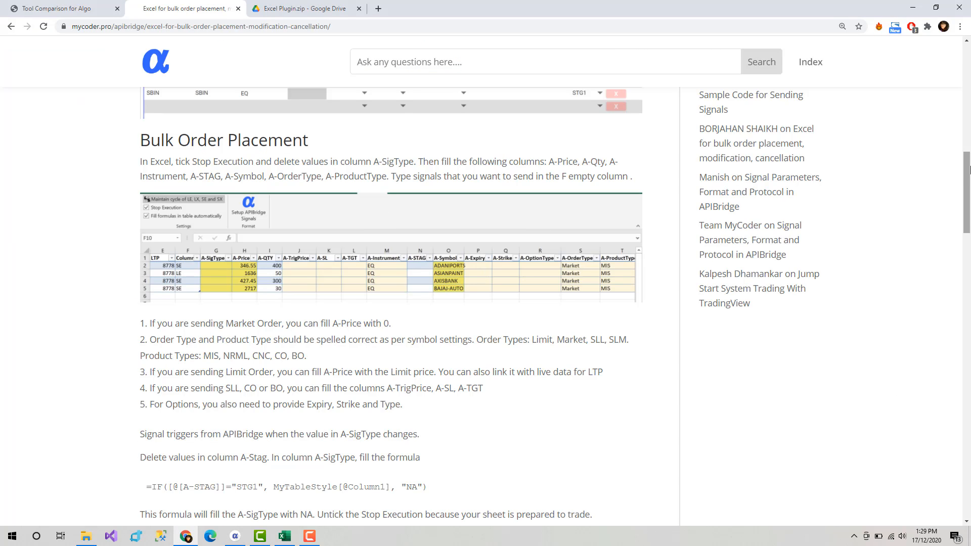
drag(967, 180, 938, 163)
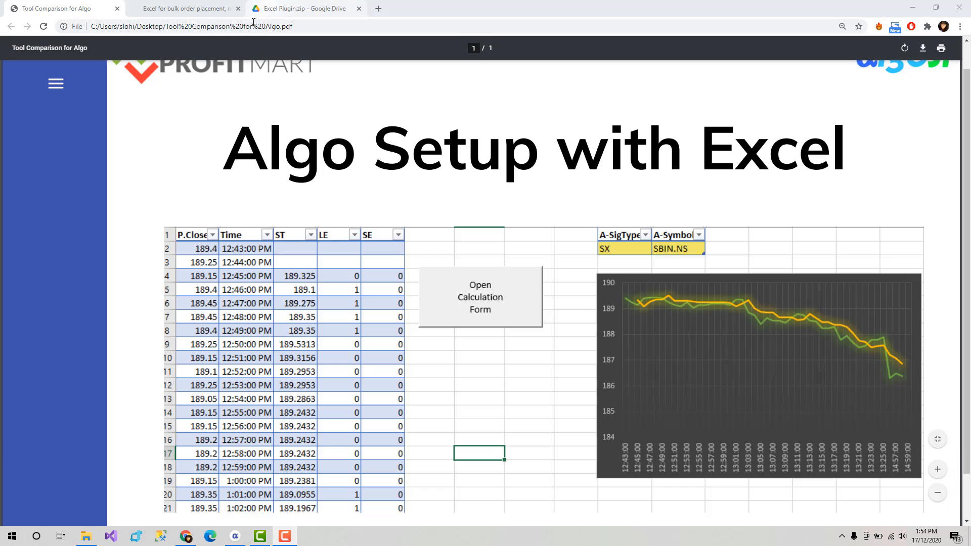
click(188, 10)
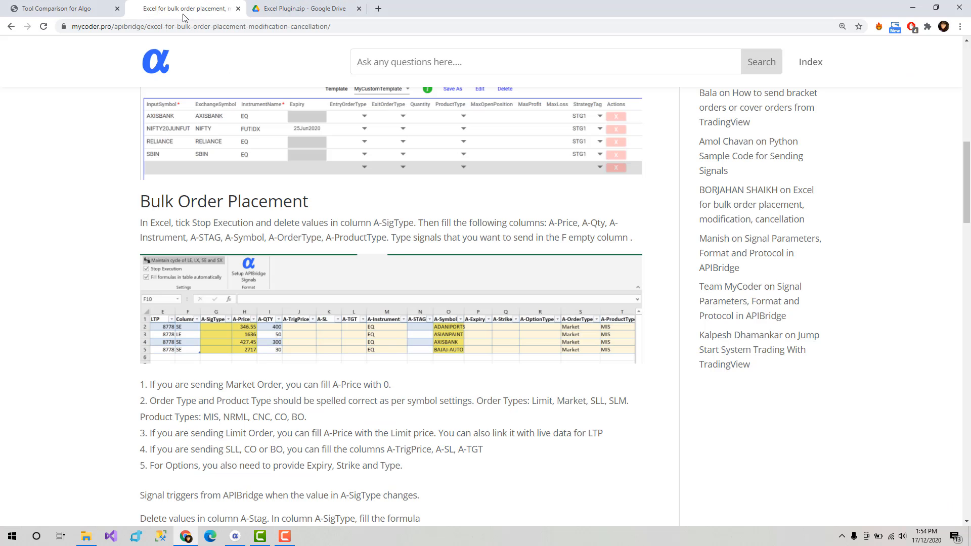
drag(966, 191, 965, 91)
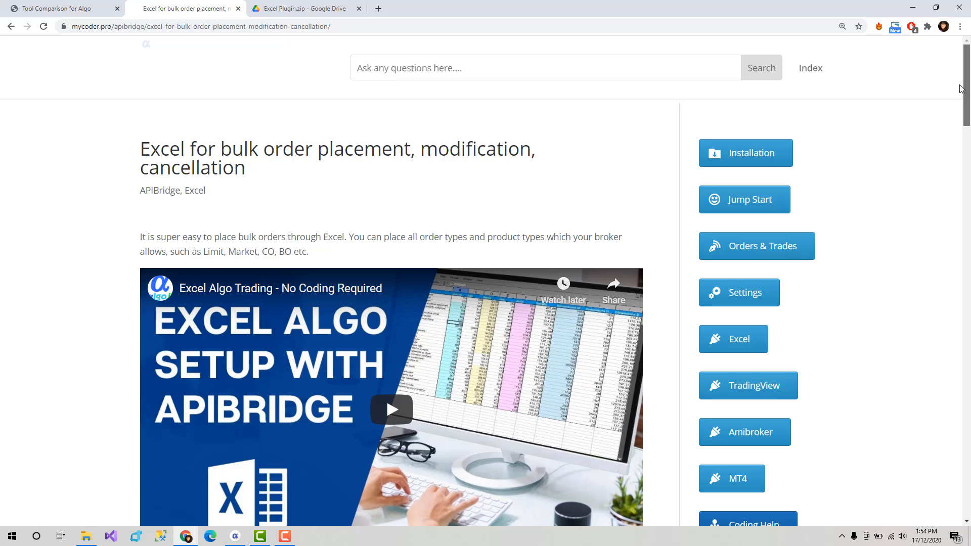
Step: Go back to the Excel Algo Trading article list and open "Excel SuperTrend Spreadsheet with Live Data"
click(10, 27)
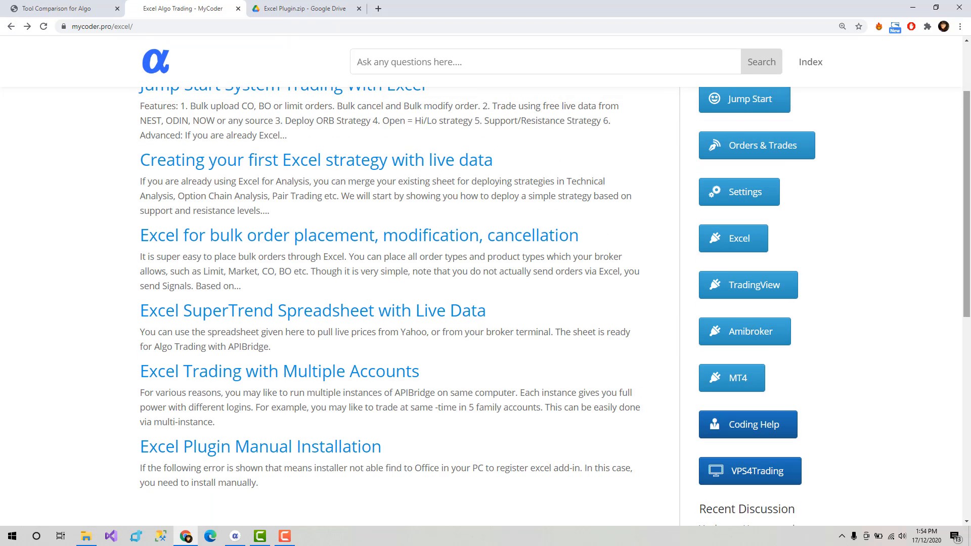
drag(966, 223, 966, 189)
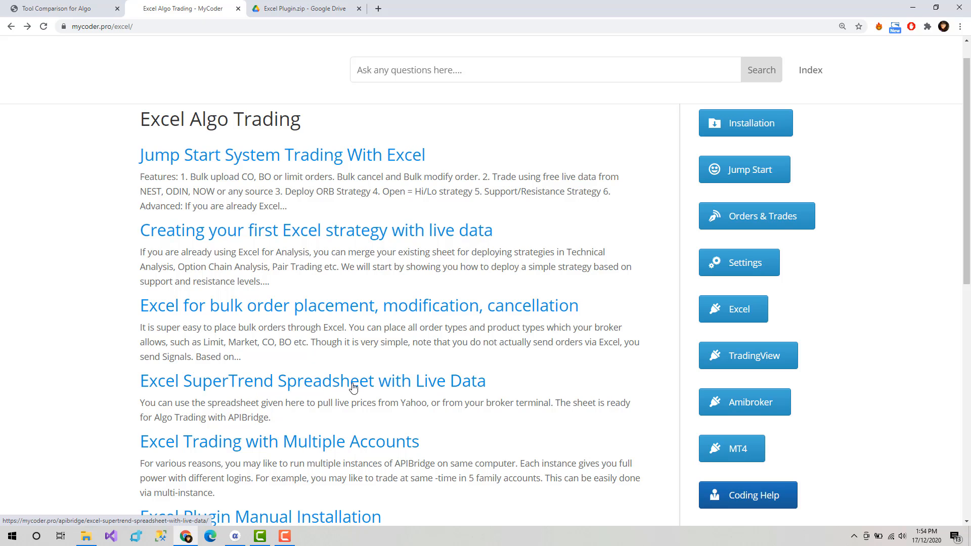
click(249, 388)
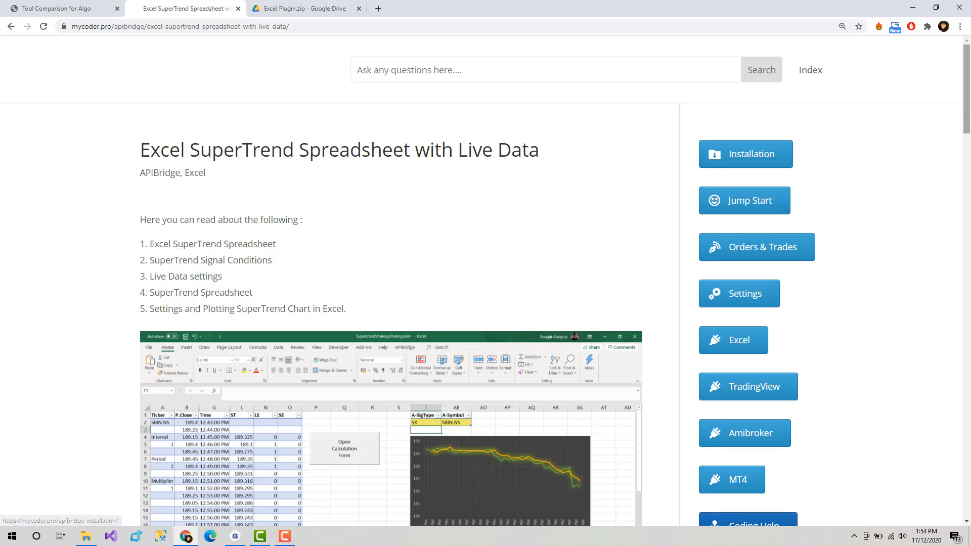
Step: Read the SuperTrend article's introduction and download SupertrendStrategyTrading.xlsm through its spreadsheet link
drag(969, 96, 963, 146)
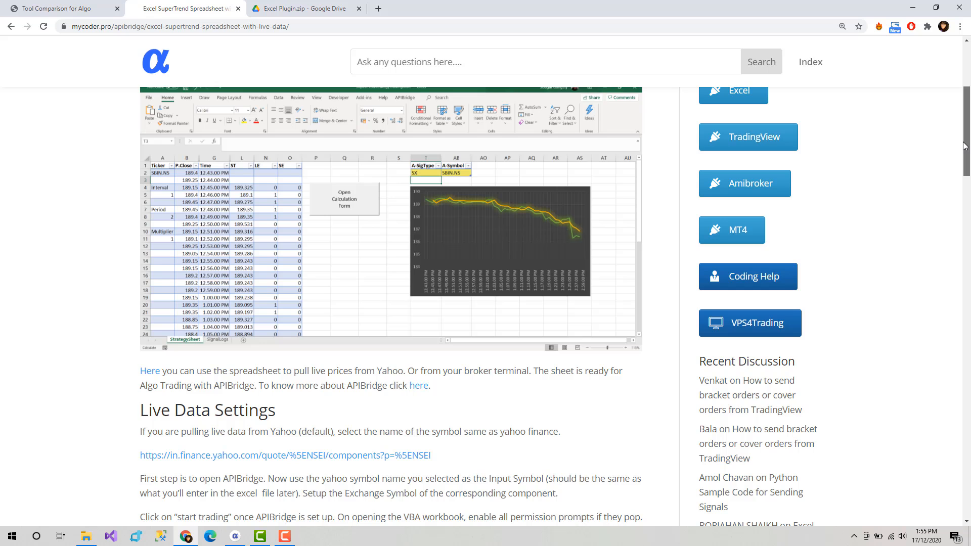
drag(963, 147, 967, 171)
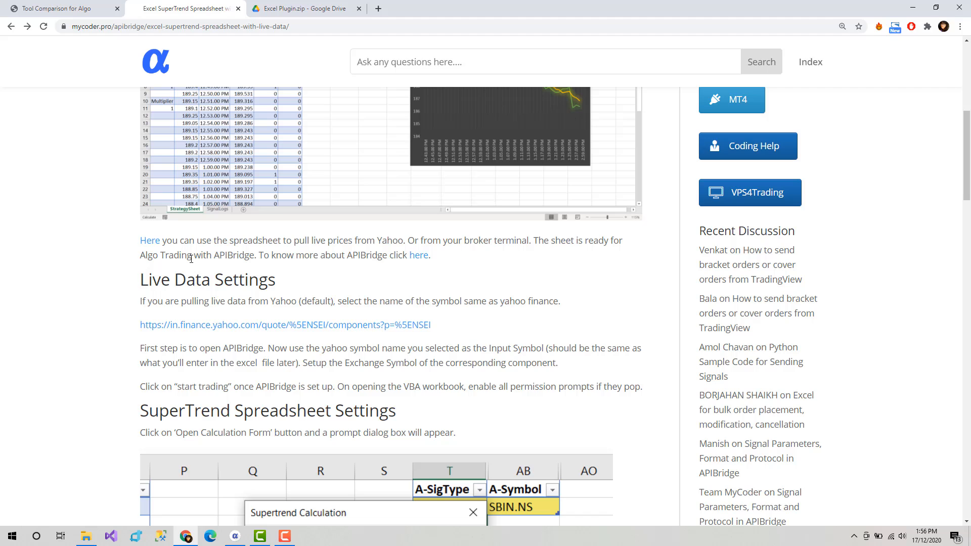
click(145, 245)
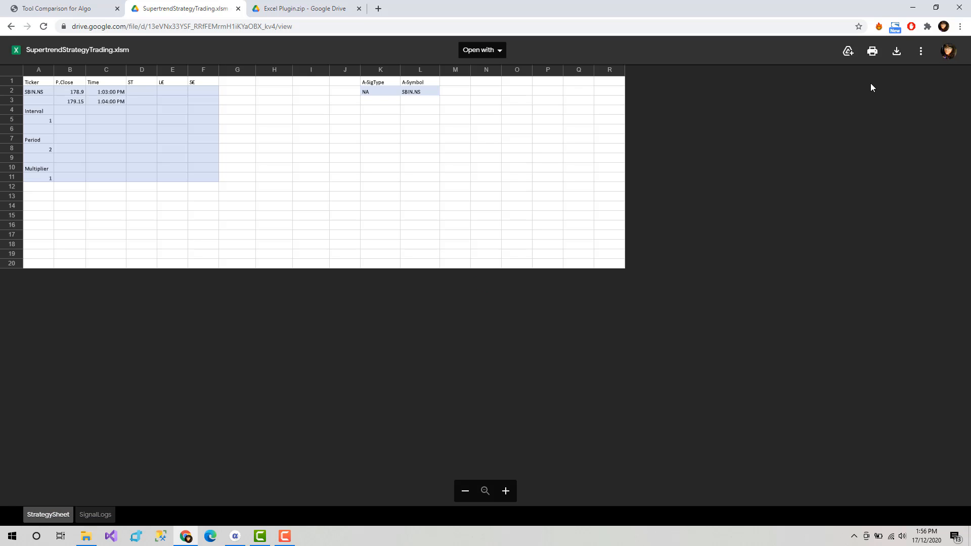
click(897, 51)
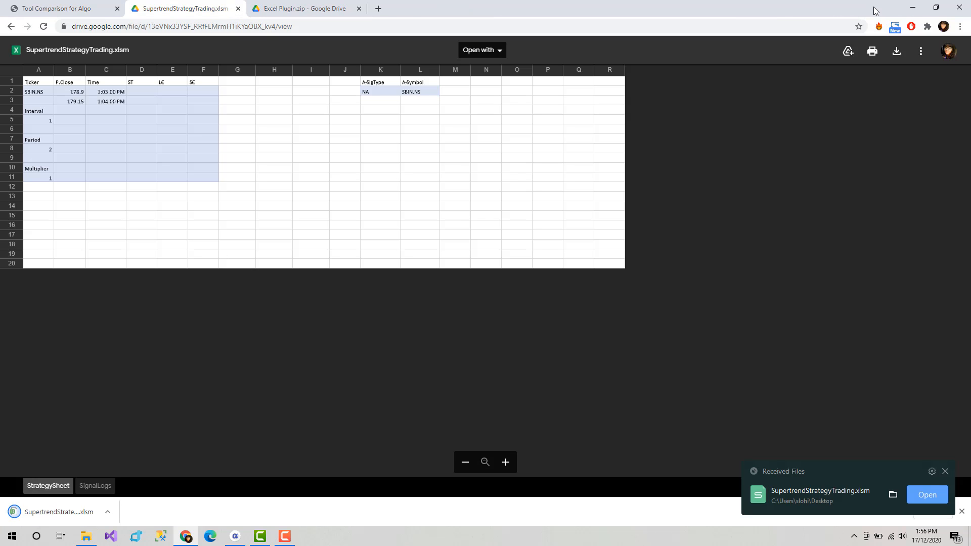
Step: Open the downloaded SupertrendStrategyTrading.xlsm from the desktop in a maximized Excel window and enable editing and macro content
click(918, 8)
click(919, 10)
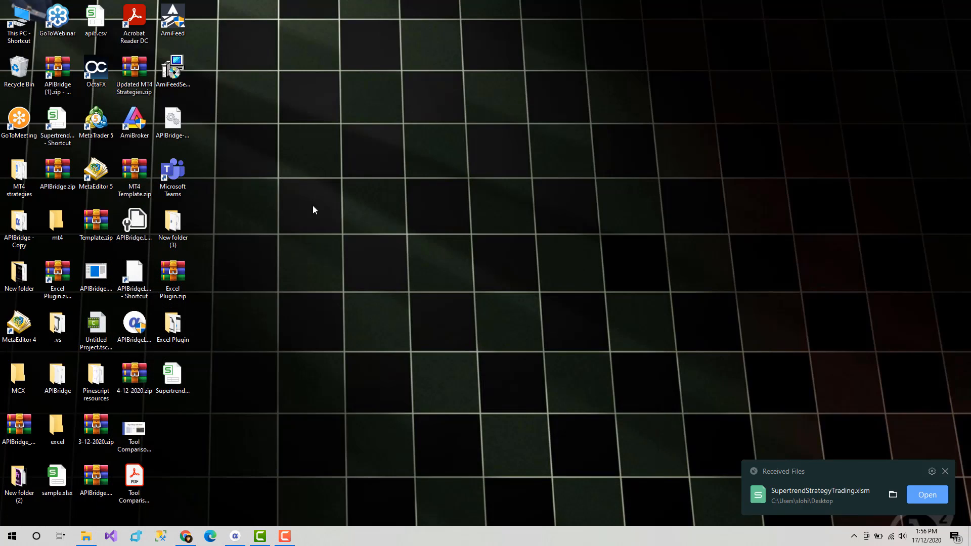
click(173, 375)
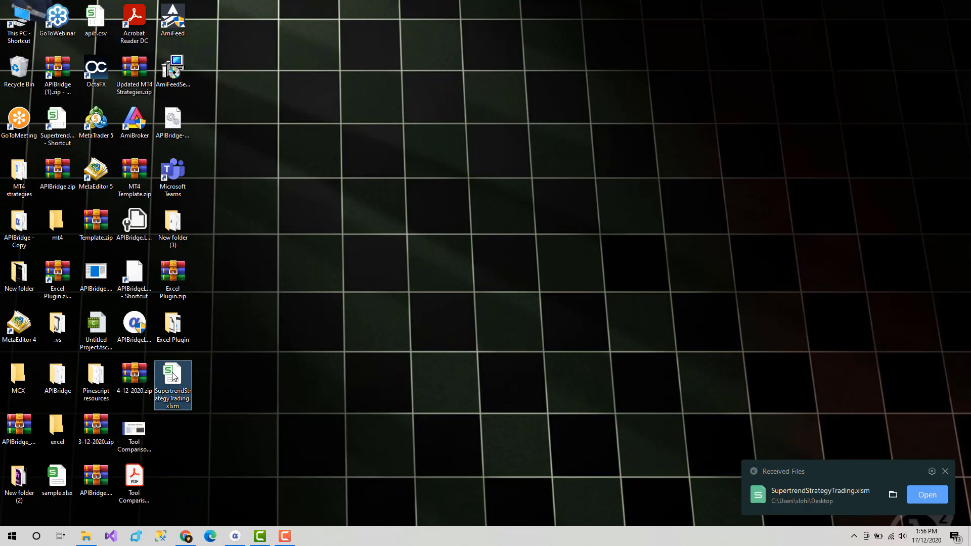
right_click(172, 375)
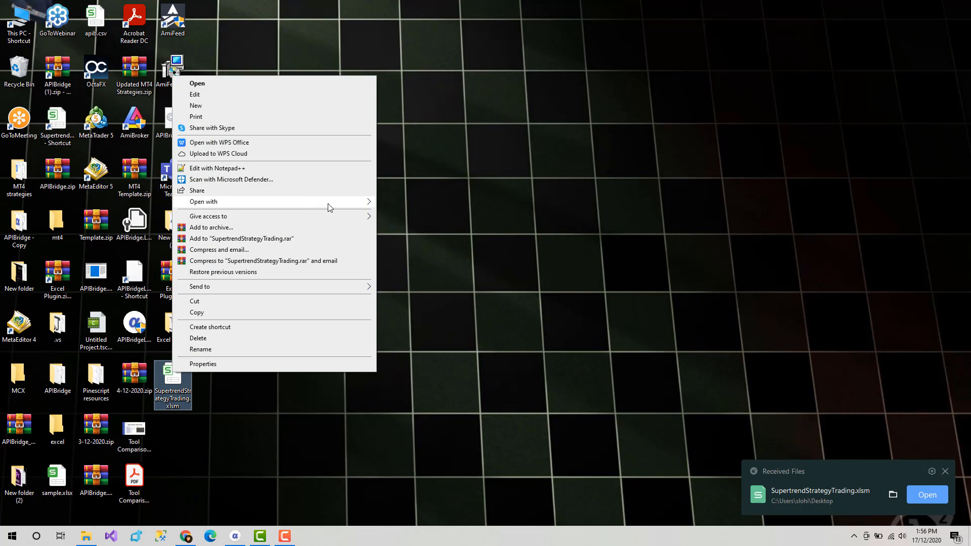
click(393, 202)
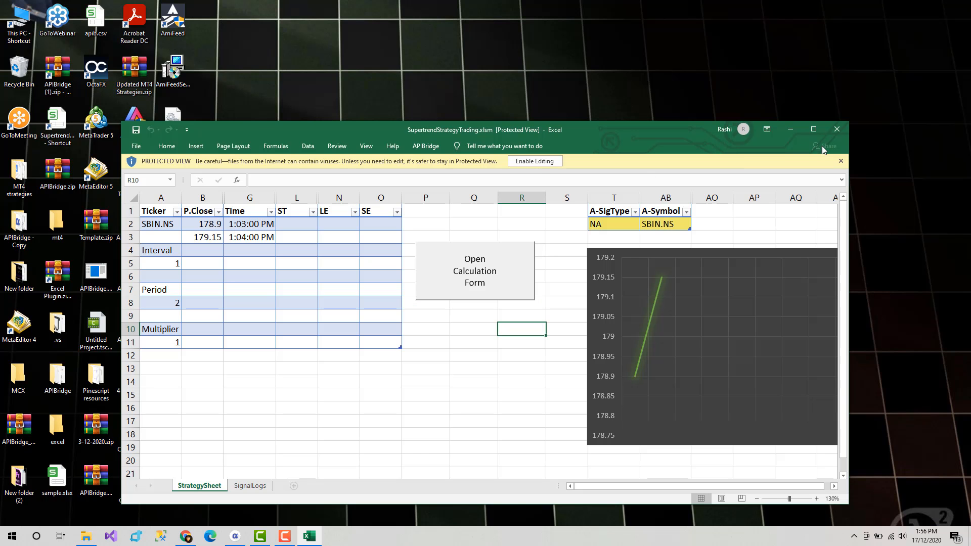
click(814, 130)
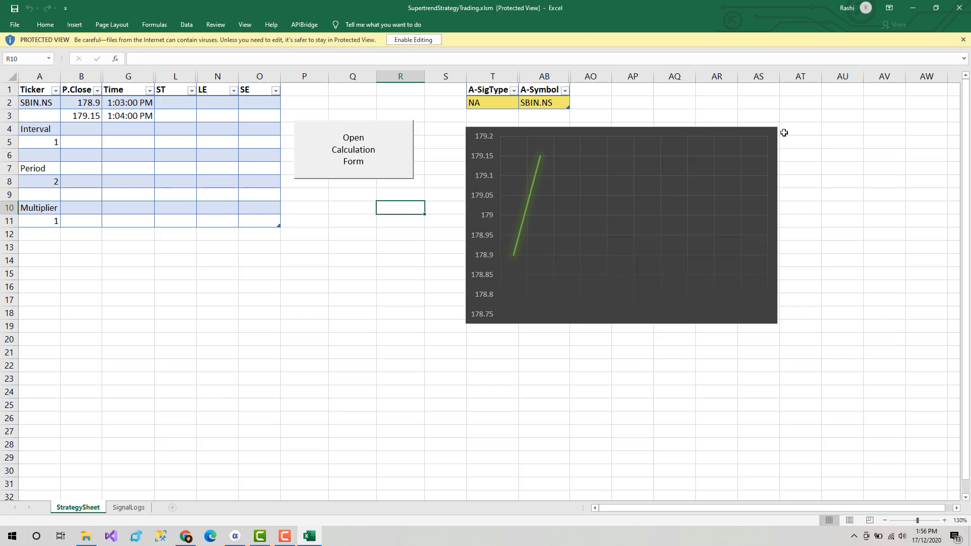
click(414, 40)
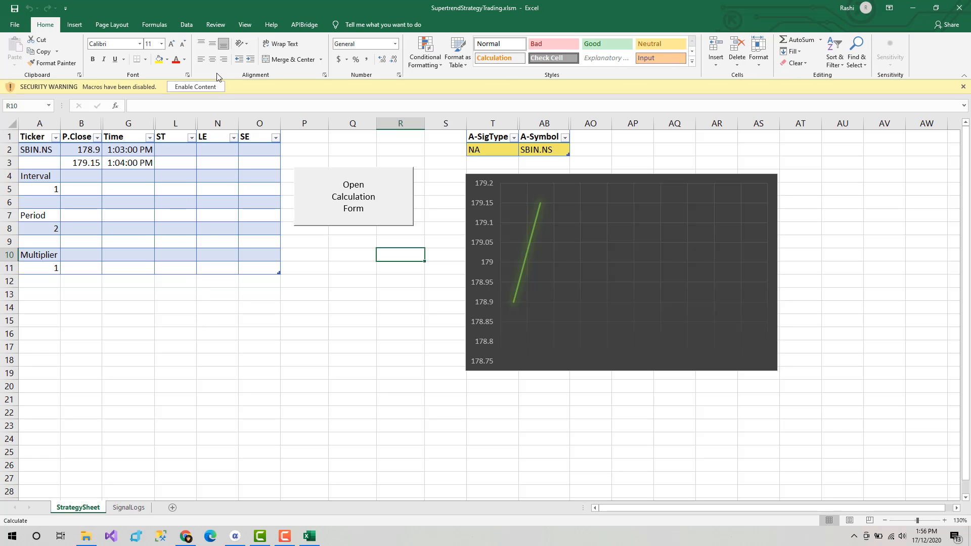
click(217, 89)
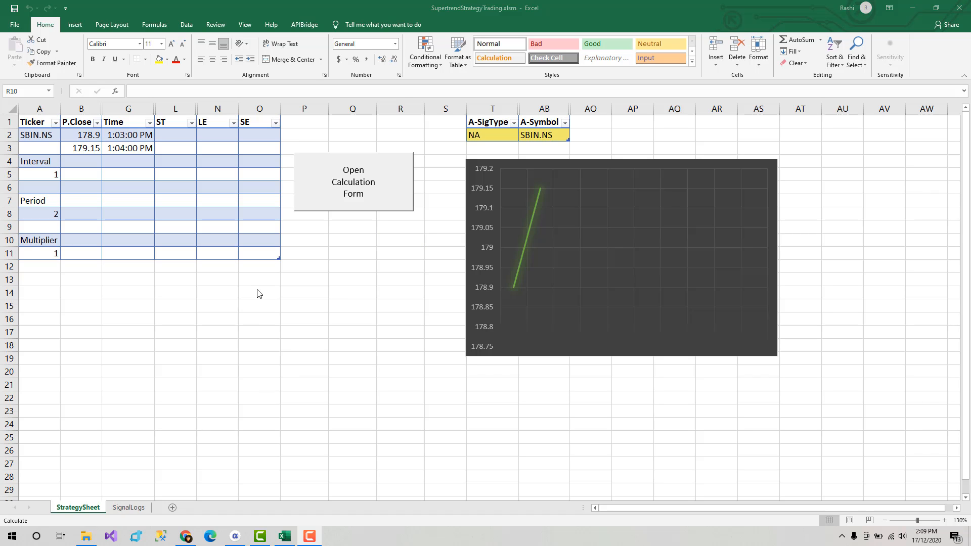
Step: Open the calculation form and resume the SuperTrend calculation for SBIN.NS with interval 1, period 2 and multiplier 1
click(356, 187)
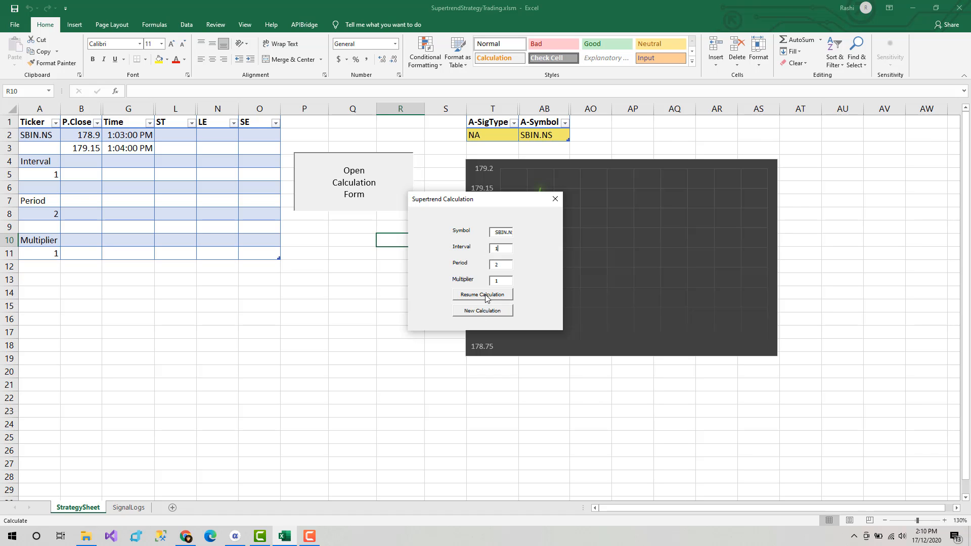
click(485, 297)
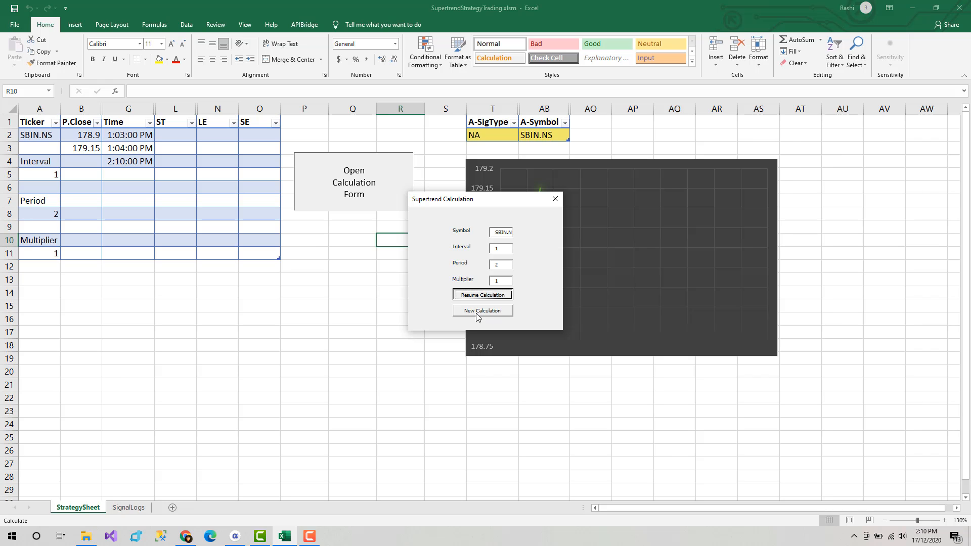
click(481, 311)
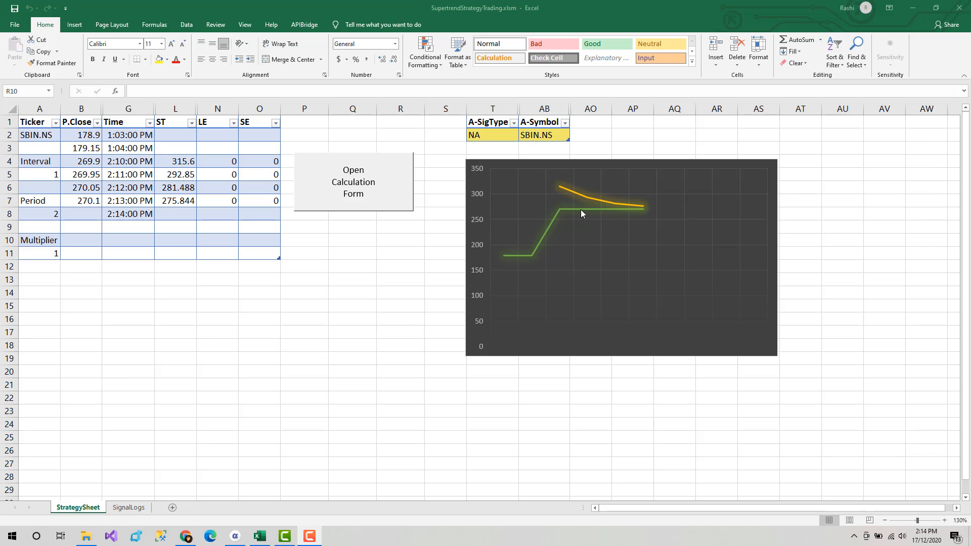
mouse_move(581, 210)
mouse_move(636, 212)
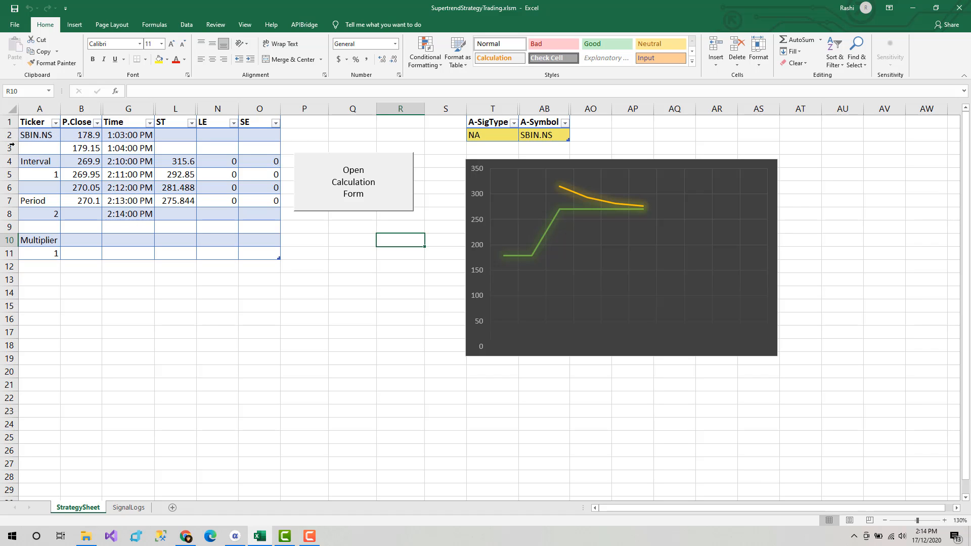
Step: Switch to APIBridge, rename the SBIN input symbol as SBIN.NS in the Symbol Settings, and save the configuration
click(232, 541)
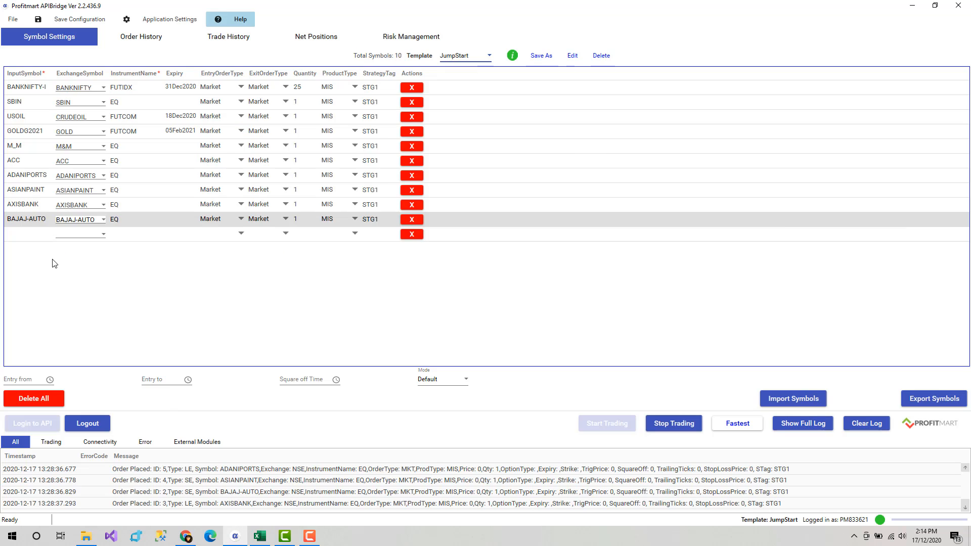
click(23, 100)
click(29, 103)
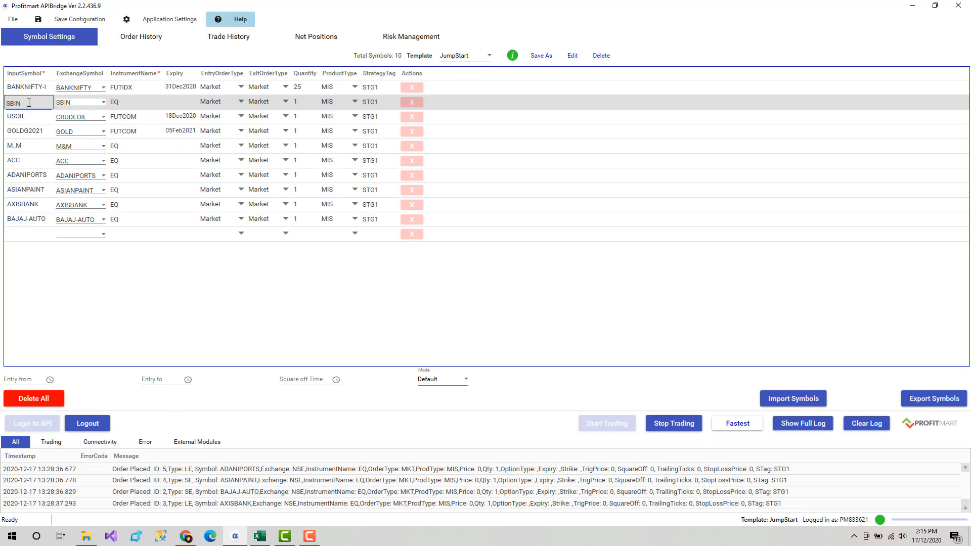
text(.NS)
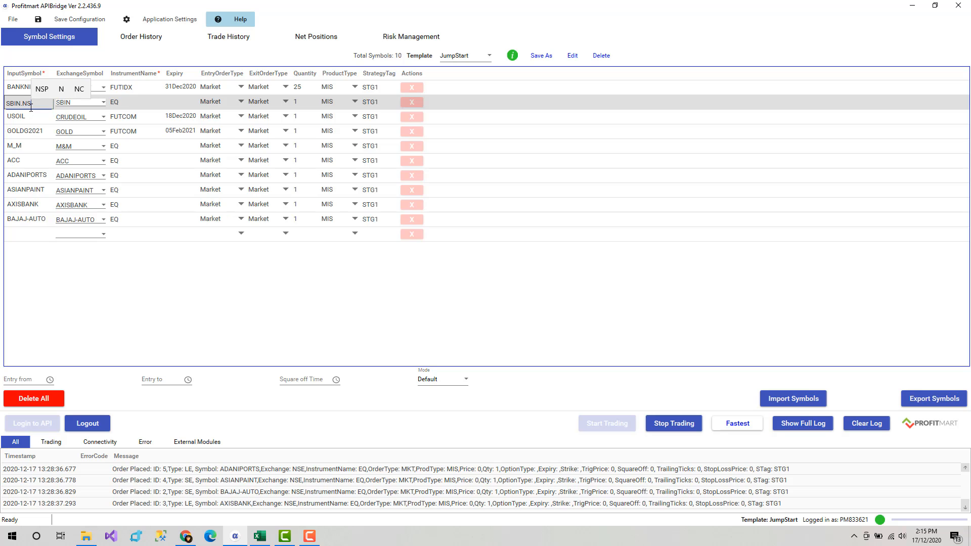
key(Return)
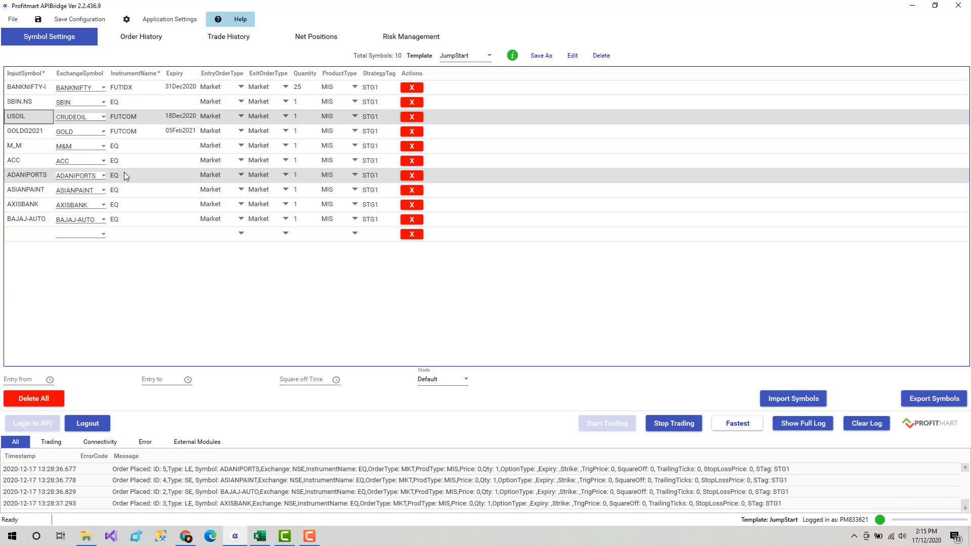
click(95, 21)
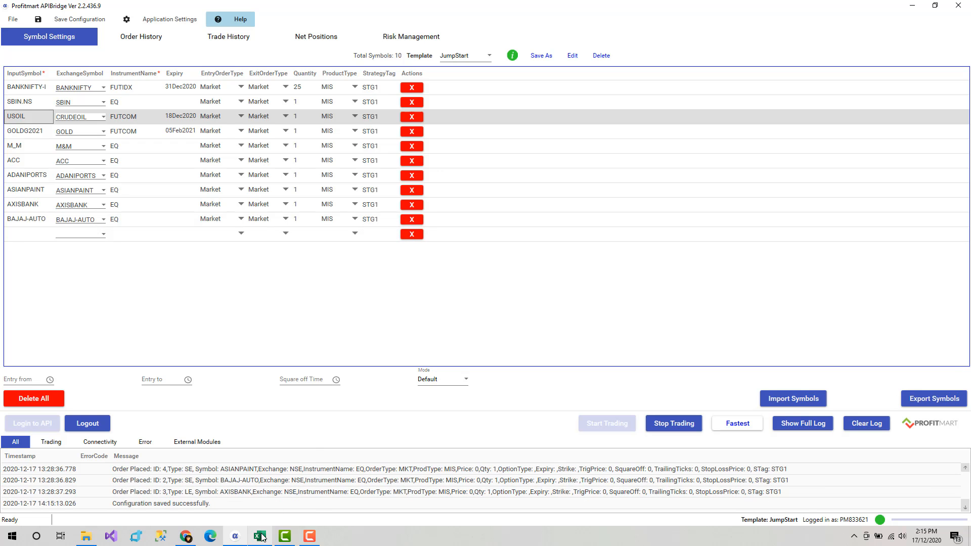
Step: Switch back to Excel and compare the StrategySheet's LE and SE signals and chart crossovers with the SignalLogs entries
mouse_move(262, 539)
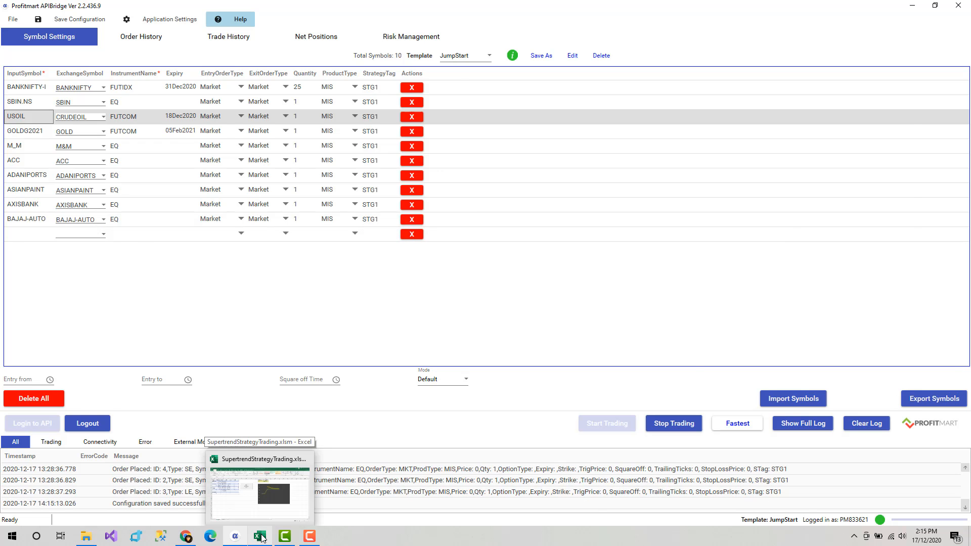
click(261, 537)
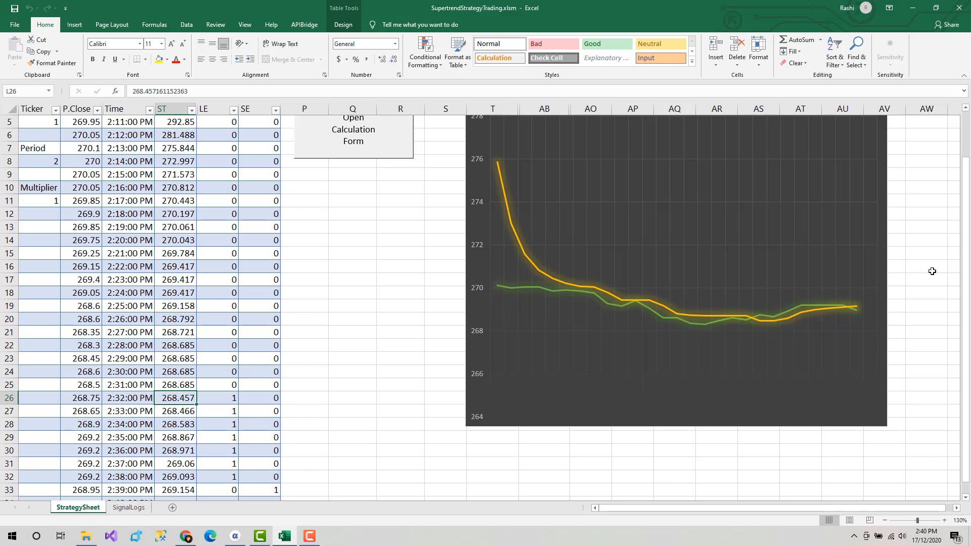
drag(965, 328, 964, 387)
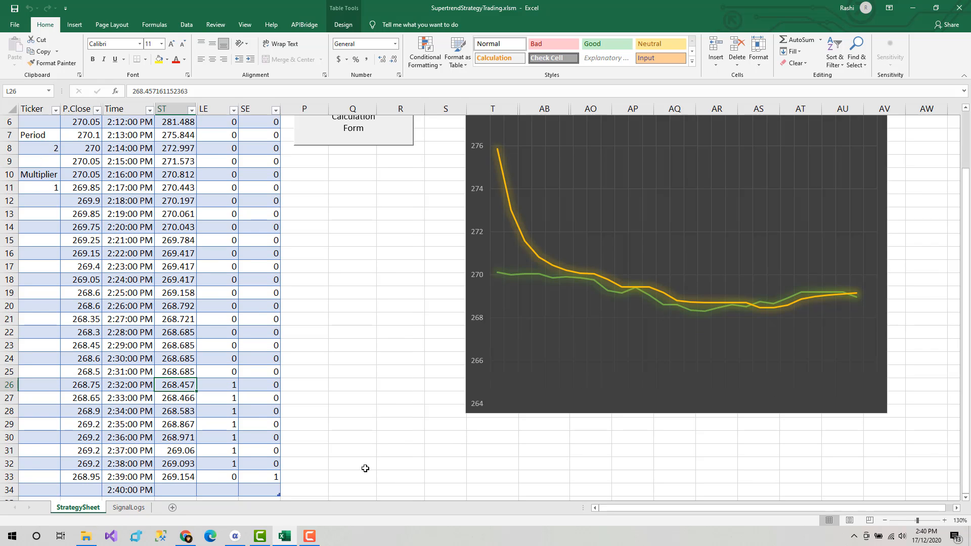
click(128, 507)
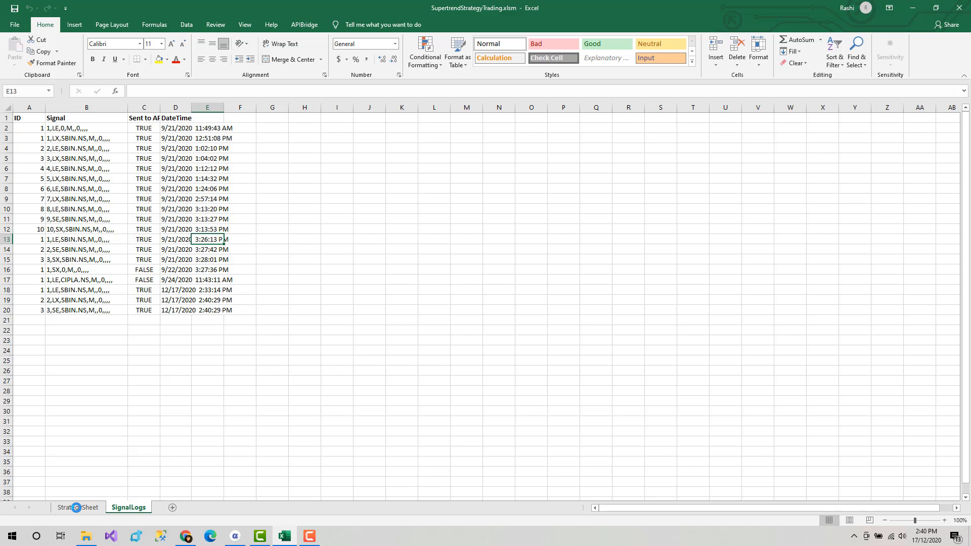
click(76, 507)
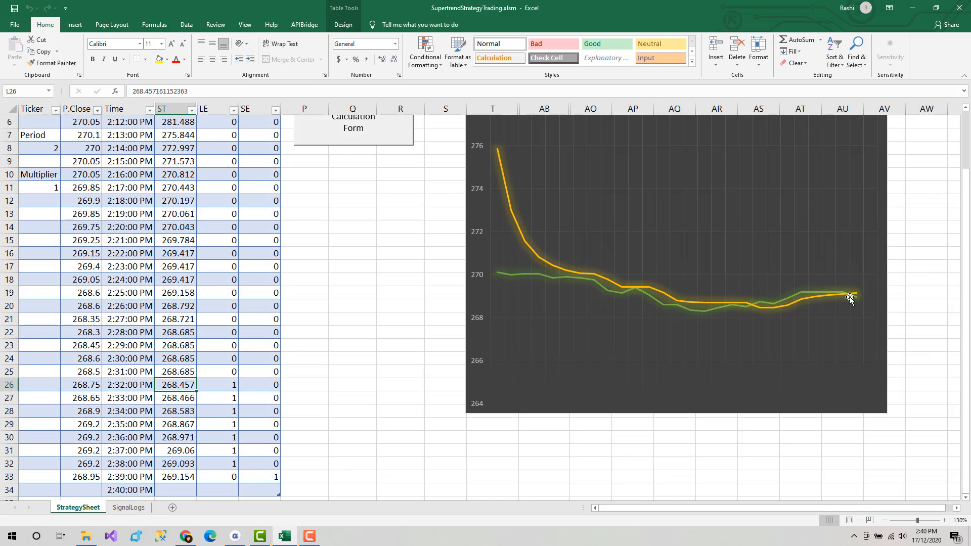
mouse_move(848, 293)
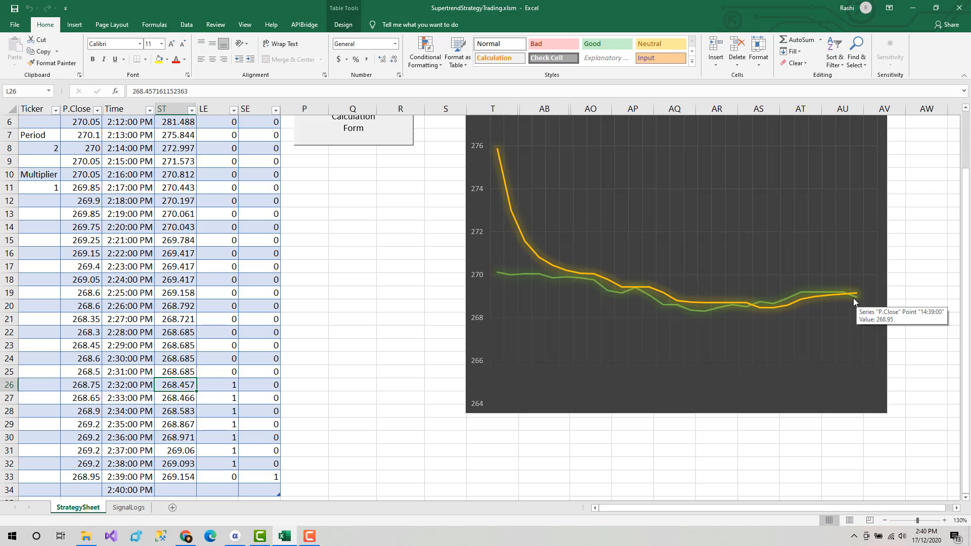
click(129, 508)
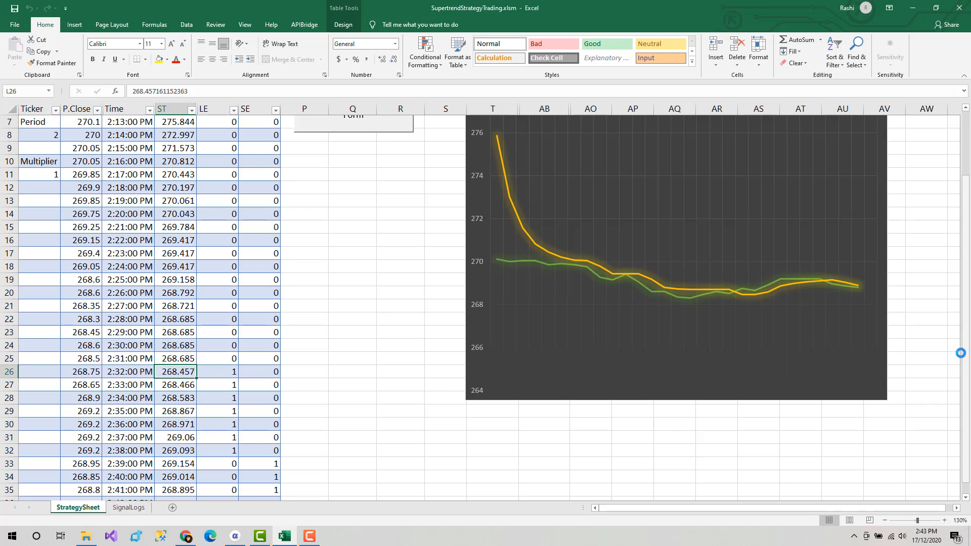
Step: Switch to Chrome and go back from the Drive spreadsheet preview to the SuperTrend article to review it
click(188, 538)
click(175, 8)
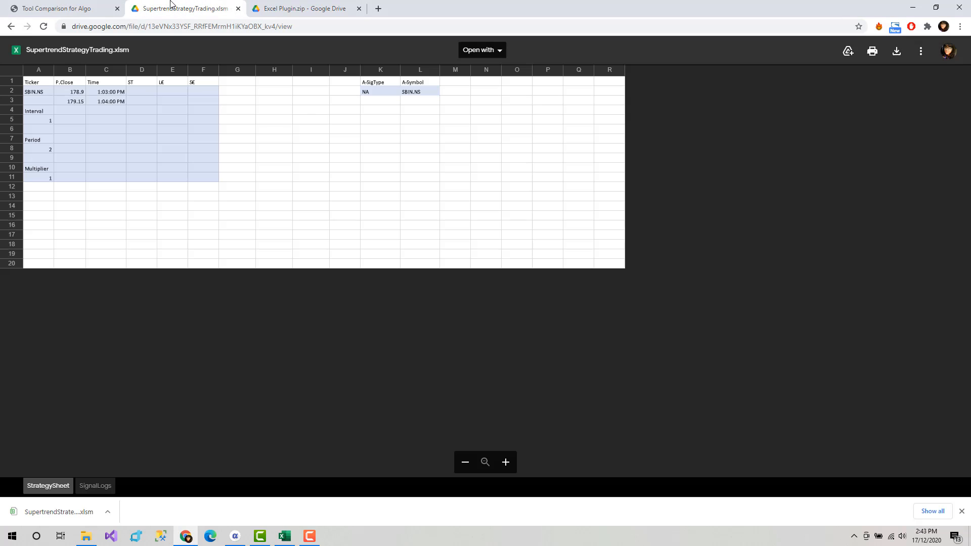
click(9, 28)
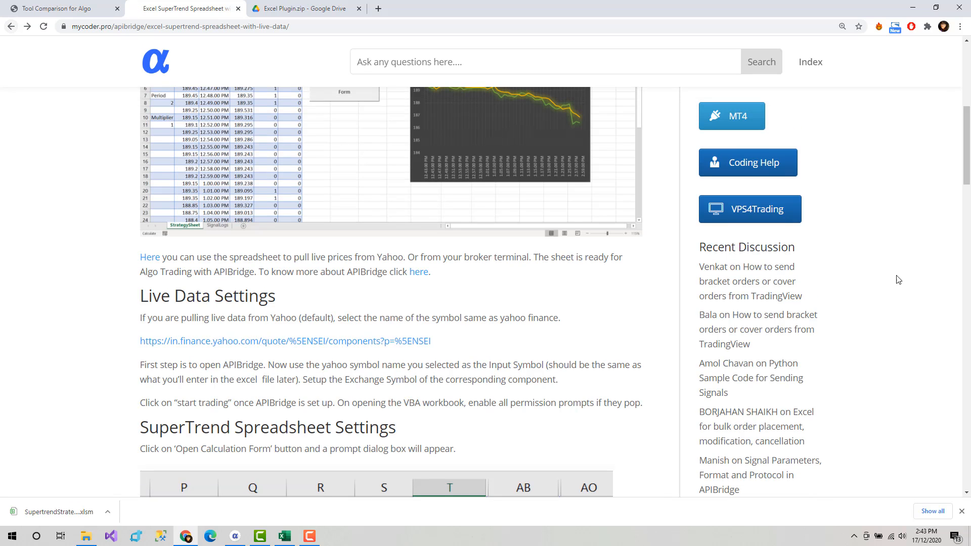
drag(967, 186, 967, 136)
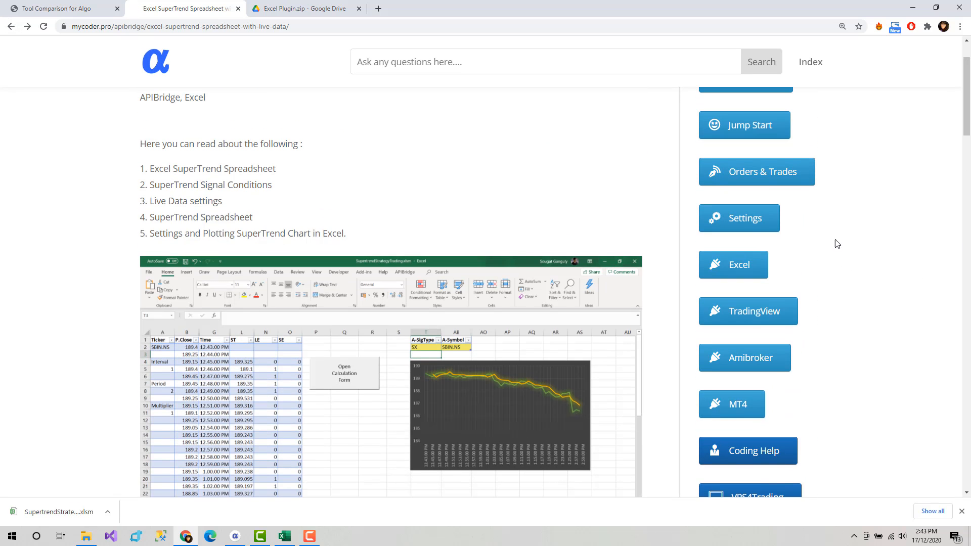
Step: Review the Excel Connection articles from the help index, and return to the Tool Comparison for Algo PDF
click(810, 65)
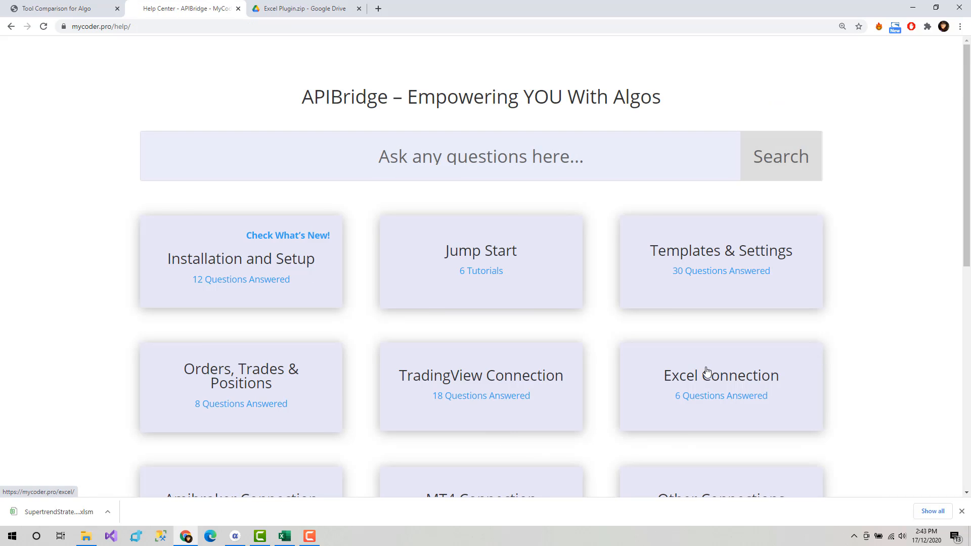
click(720, 373)
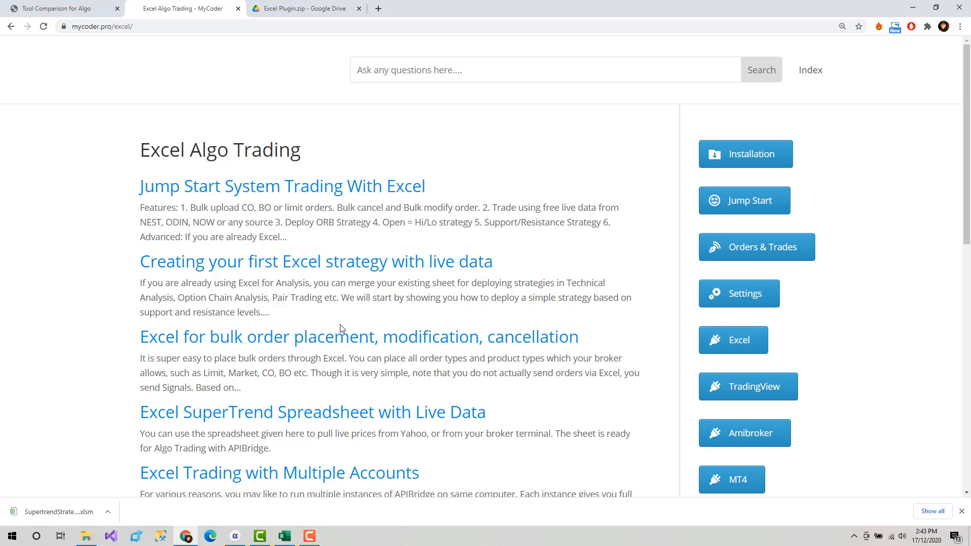
mouse_move(966, 200)
mouse_down()
mouse_move(967, 268)
mouse_move(968, 210)
mouse_up()
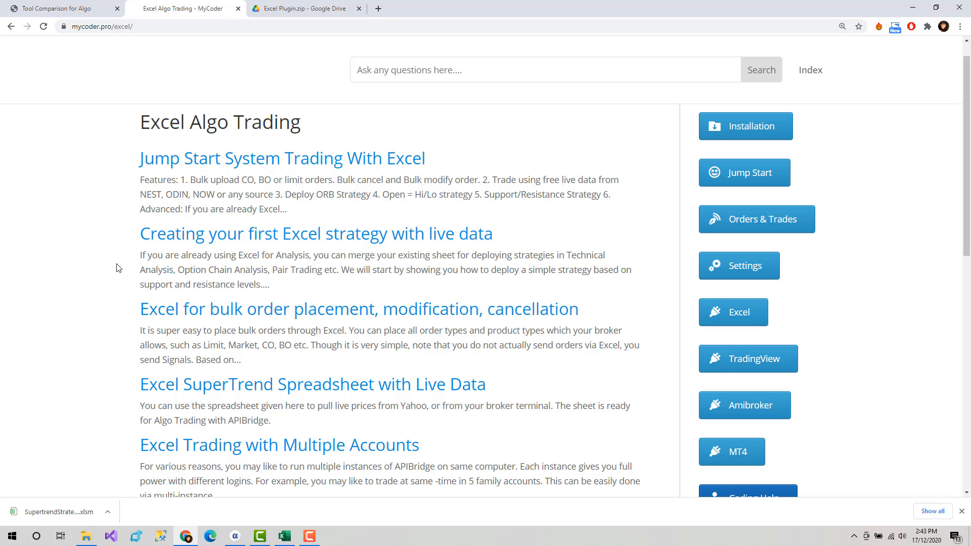
click(86, 10)
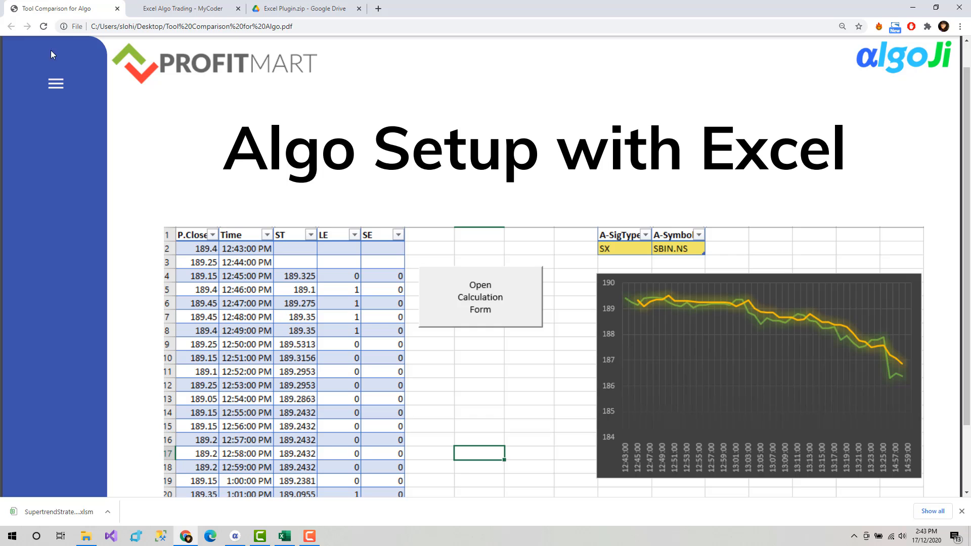